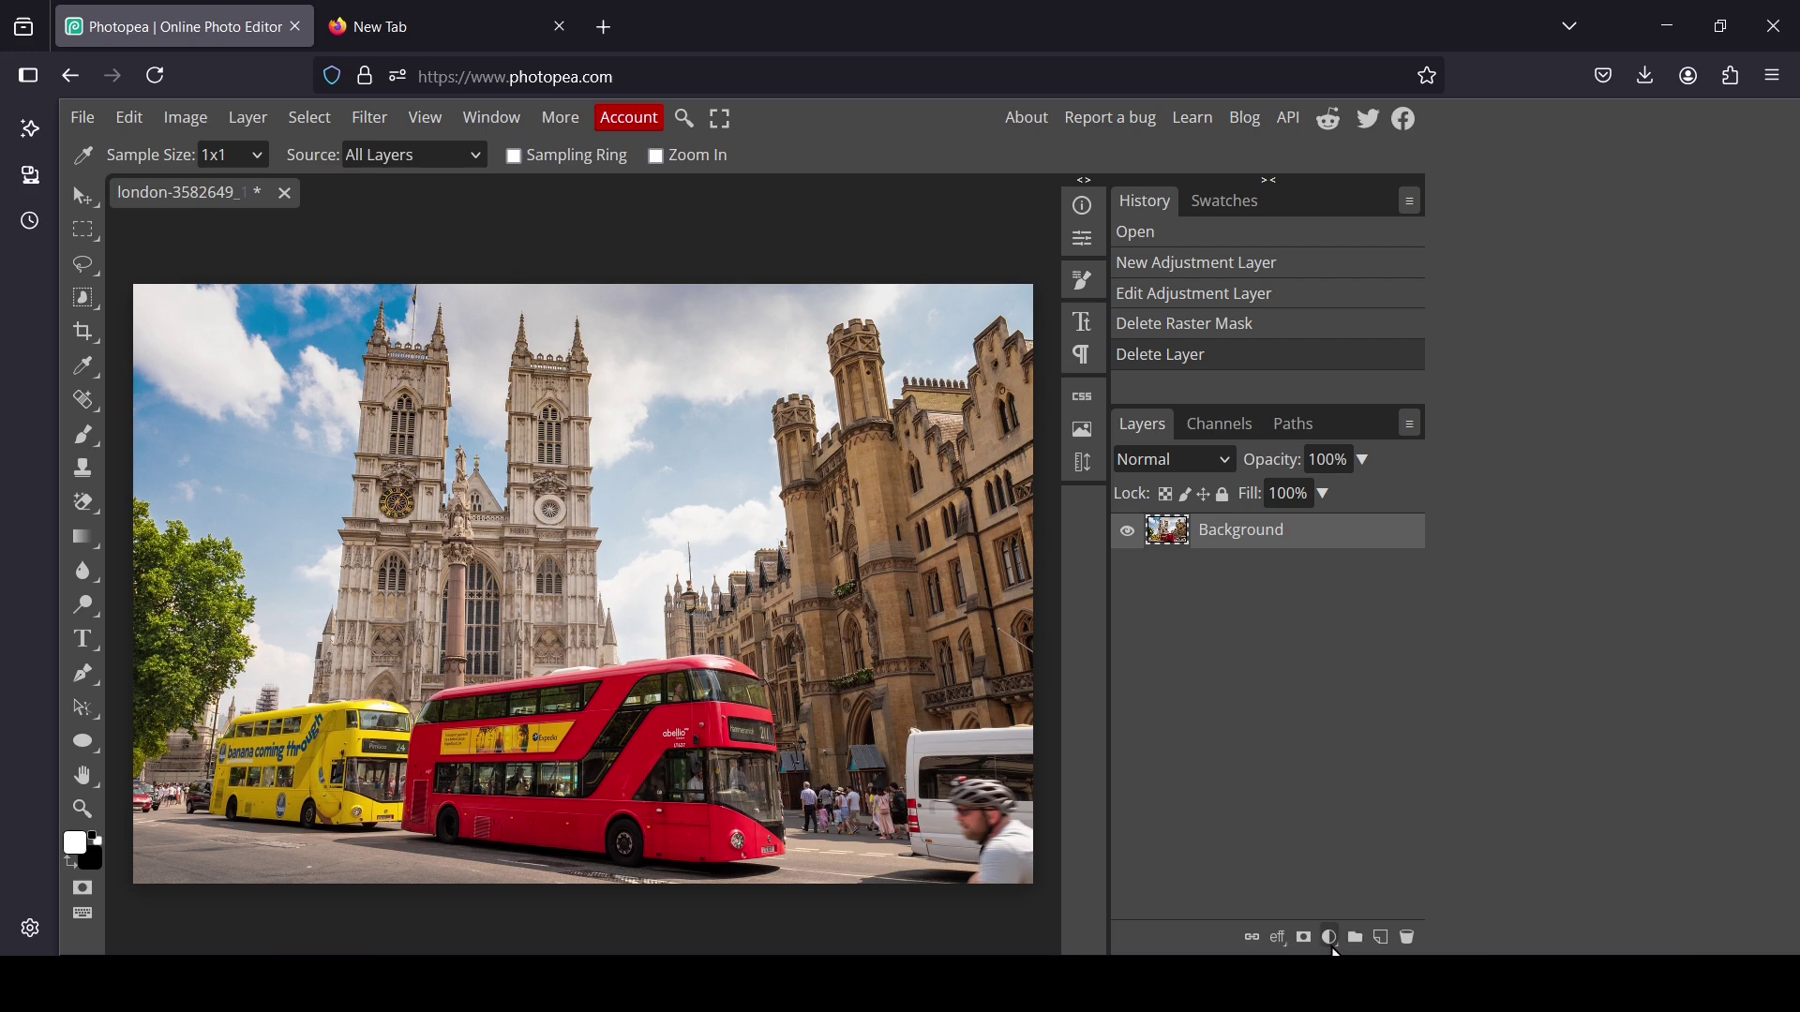
# Bring up the adjustment layer types menu from the Layers panel's New Adjustment Layer button
pyautogui.click(1332, 941)
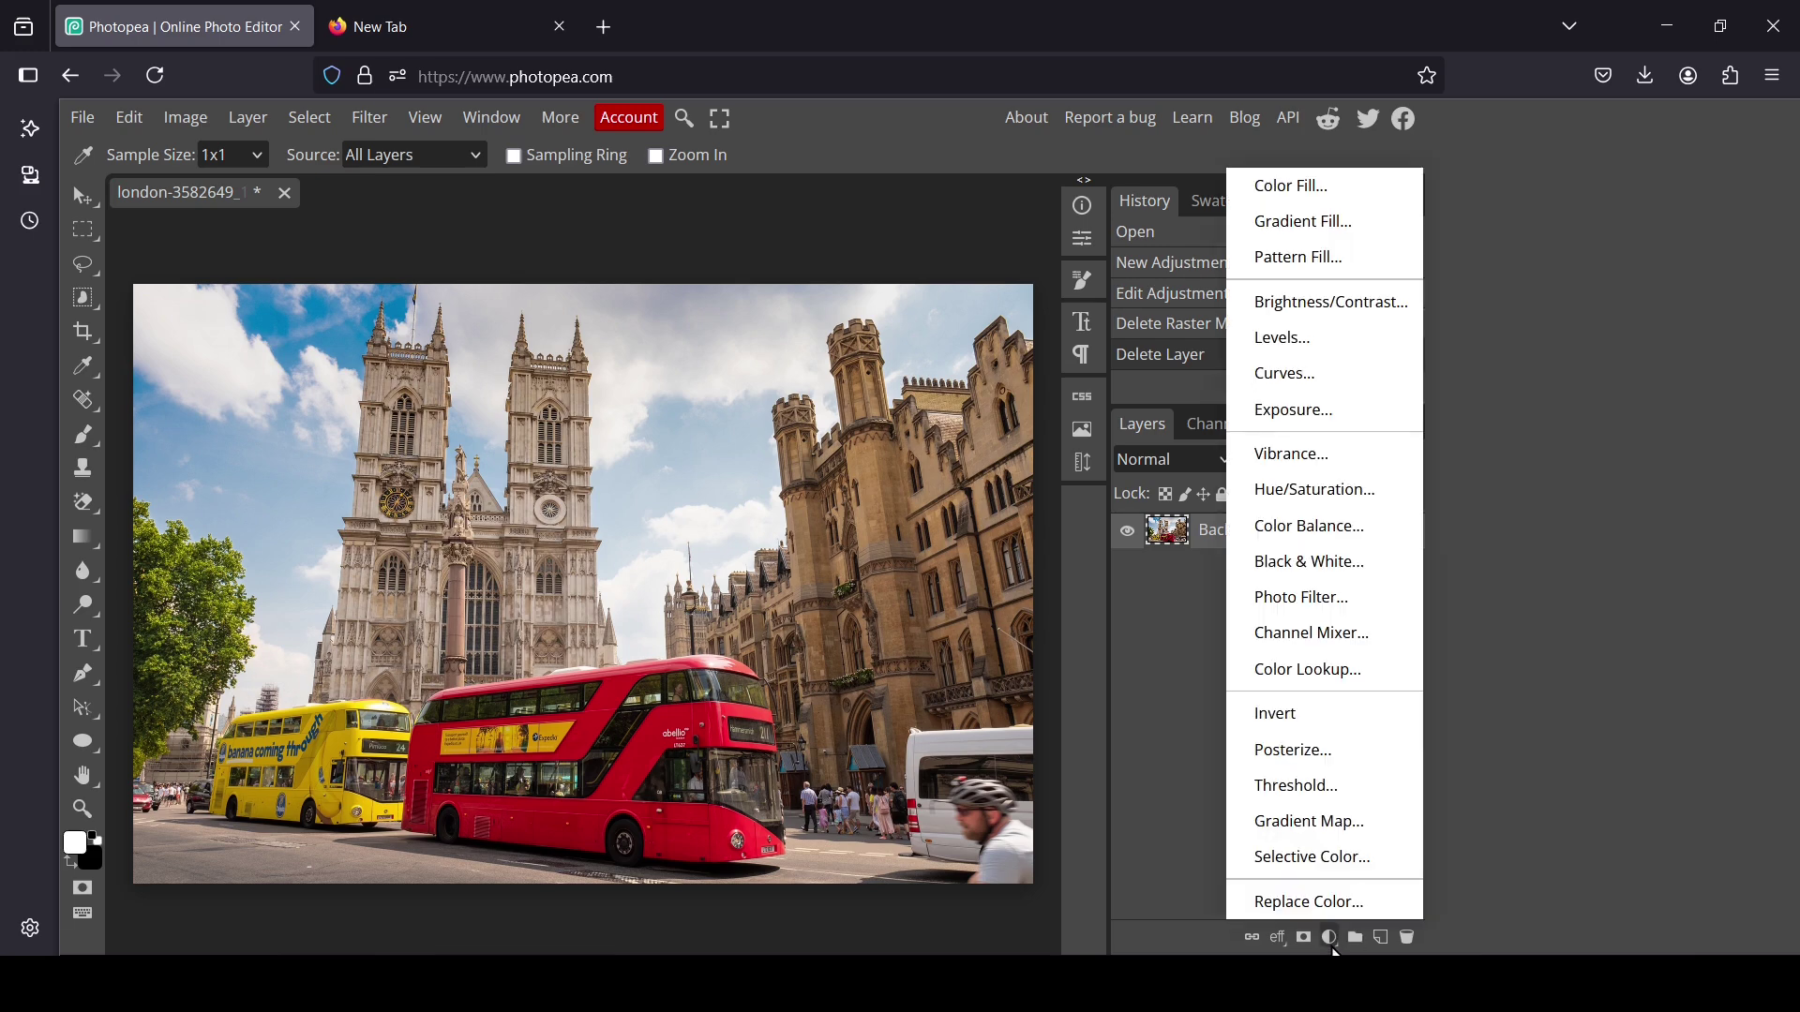
# Add a Hue/Saturation adjustment layer and drop the Red range saturation to -100
pyautogui.click(1333, 491)
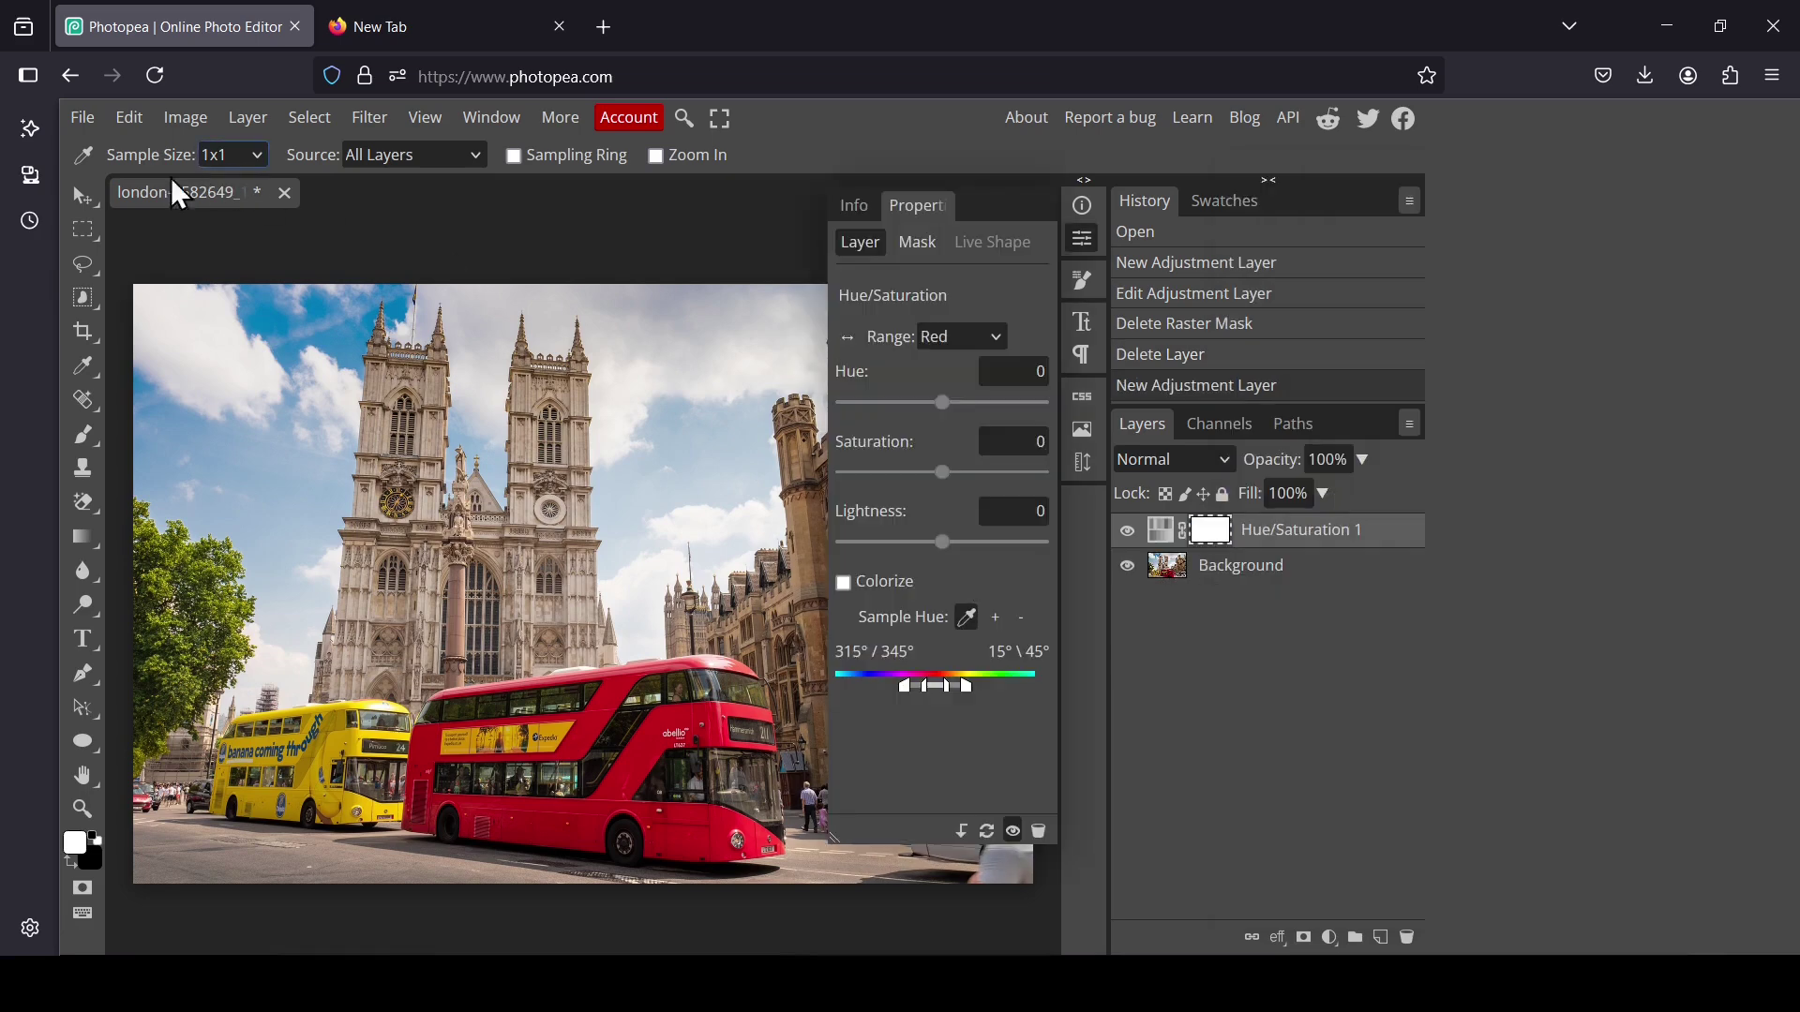
pyautogui.click(84, 197)
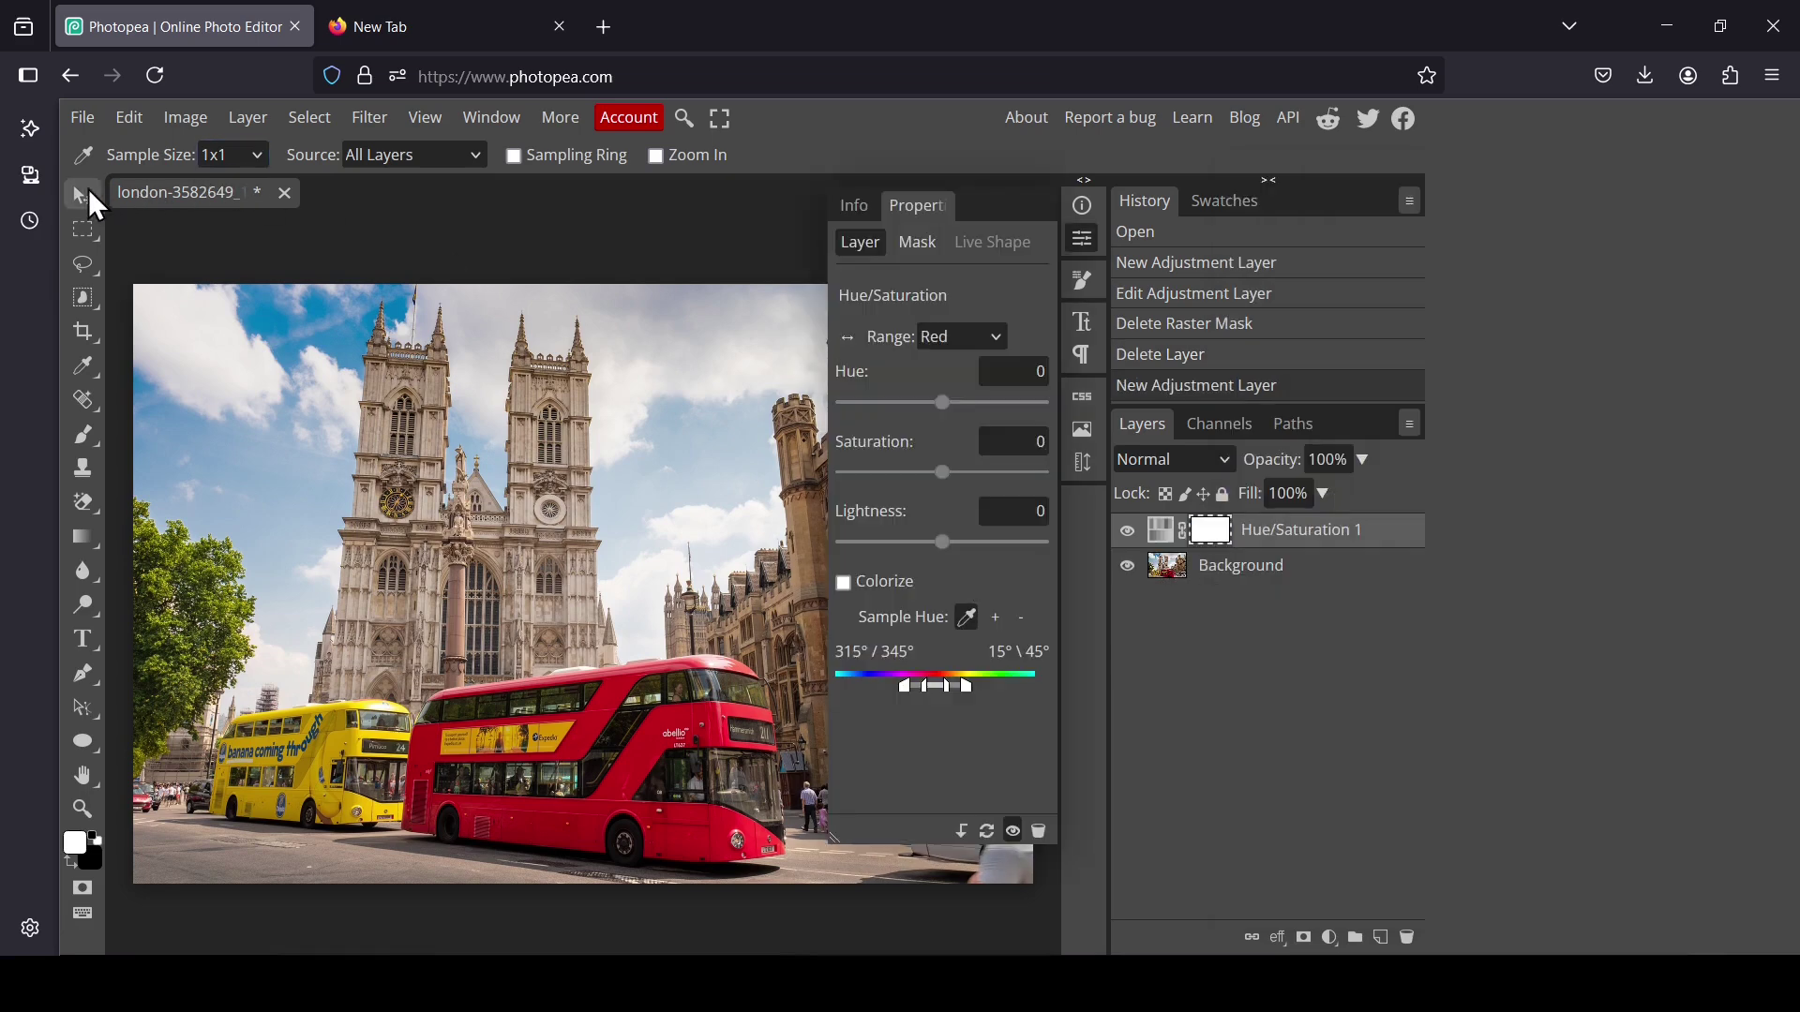
pyautogui.click(968, 617)
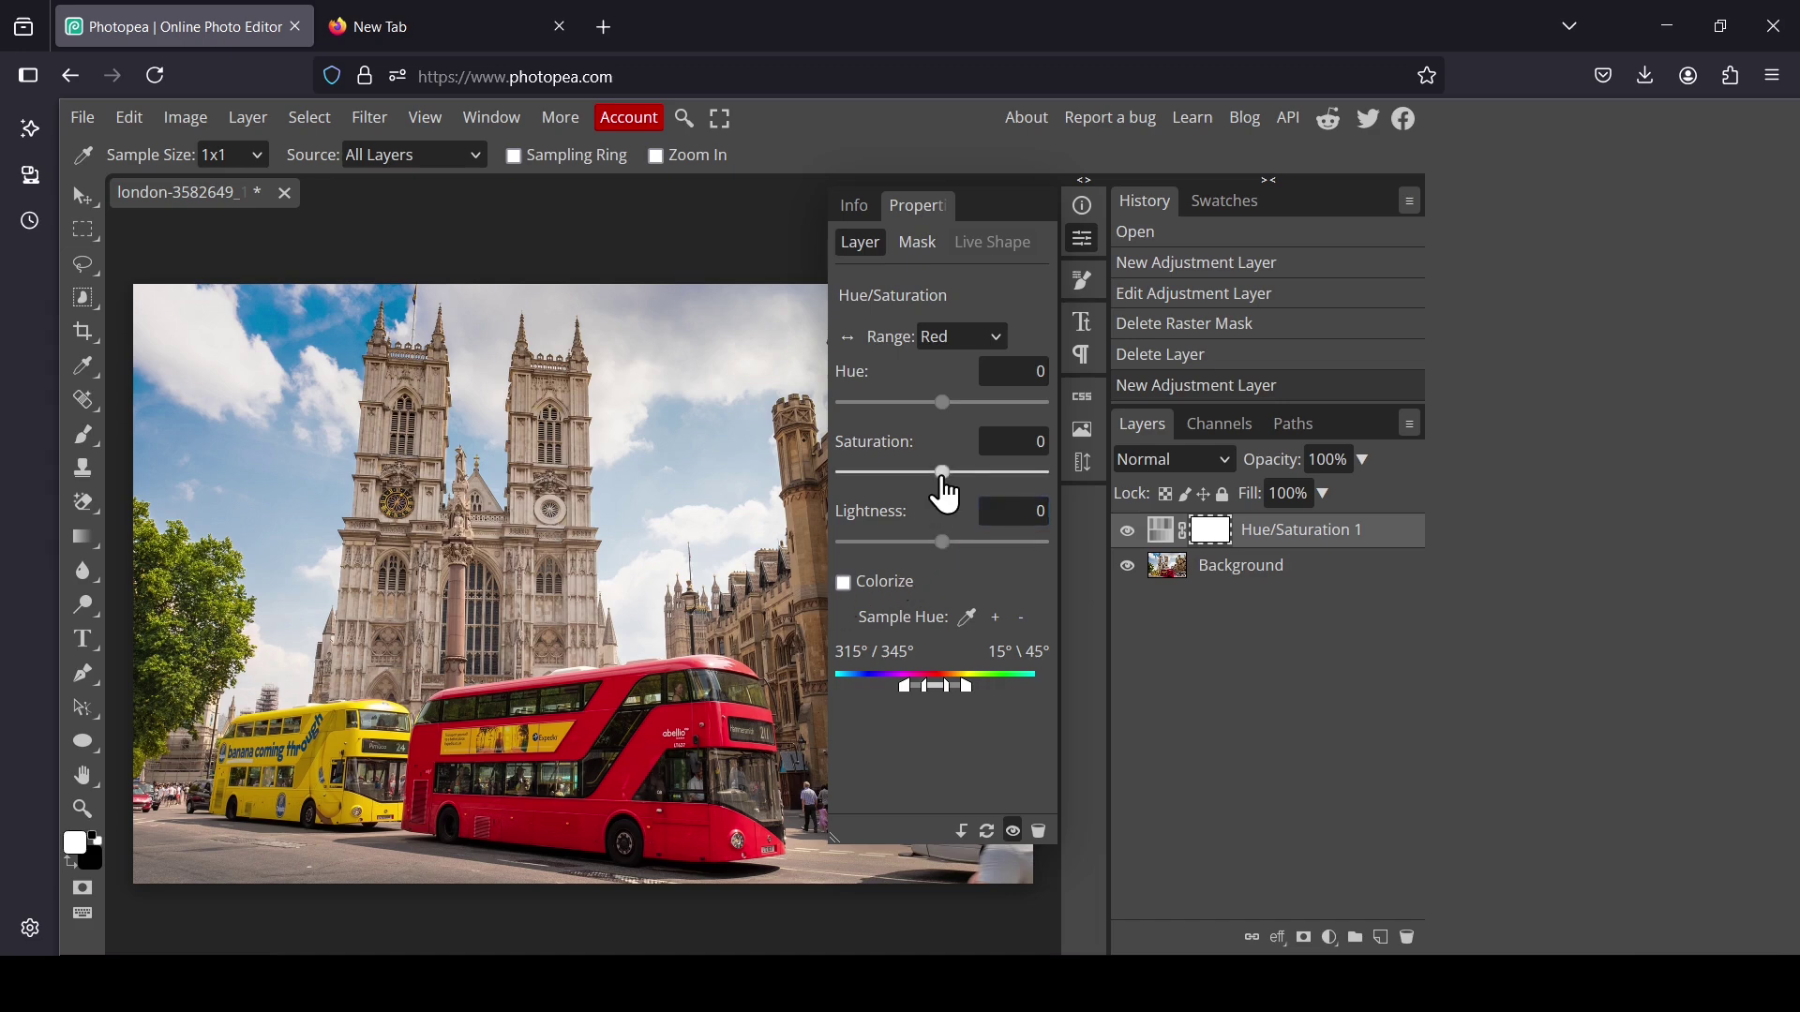
pyautogui.moveTo(944, 493); pyautogui.dragTo(841, 477)
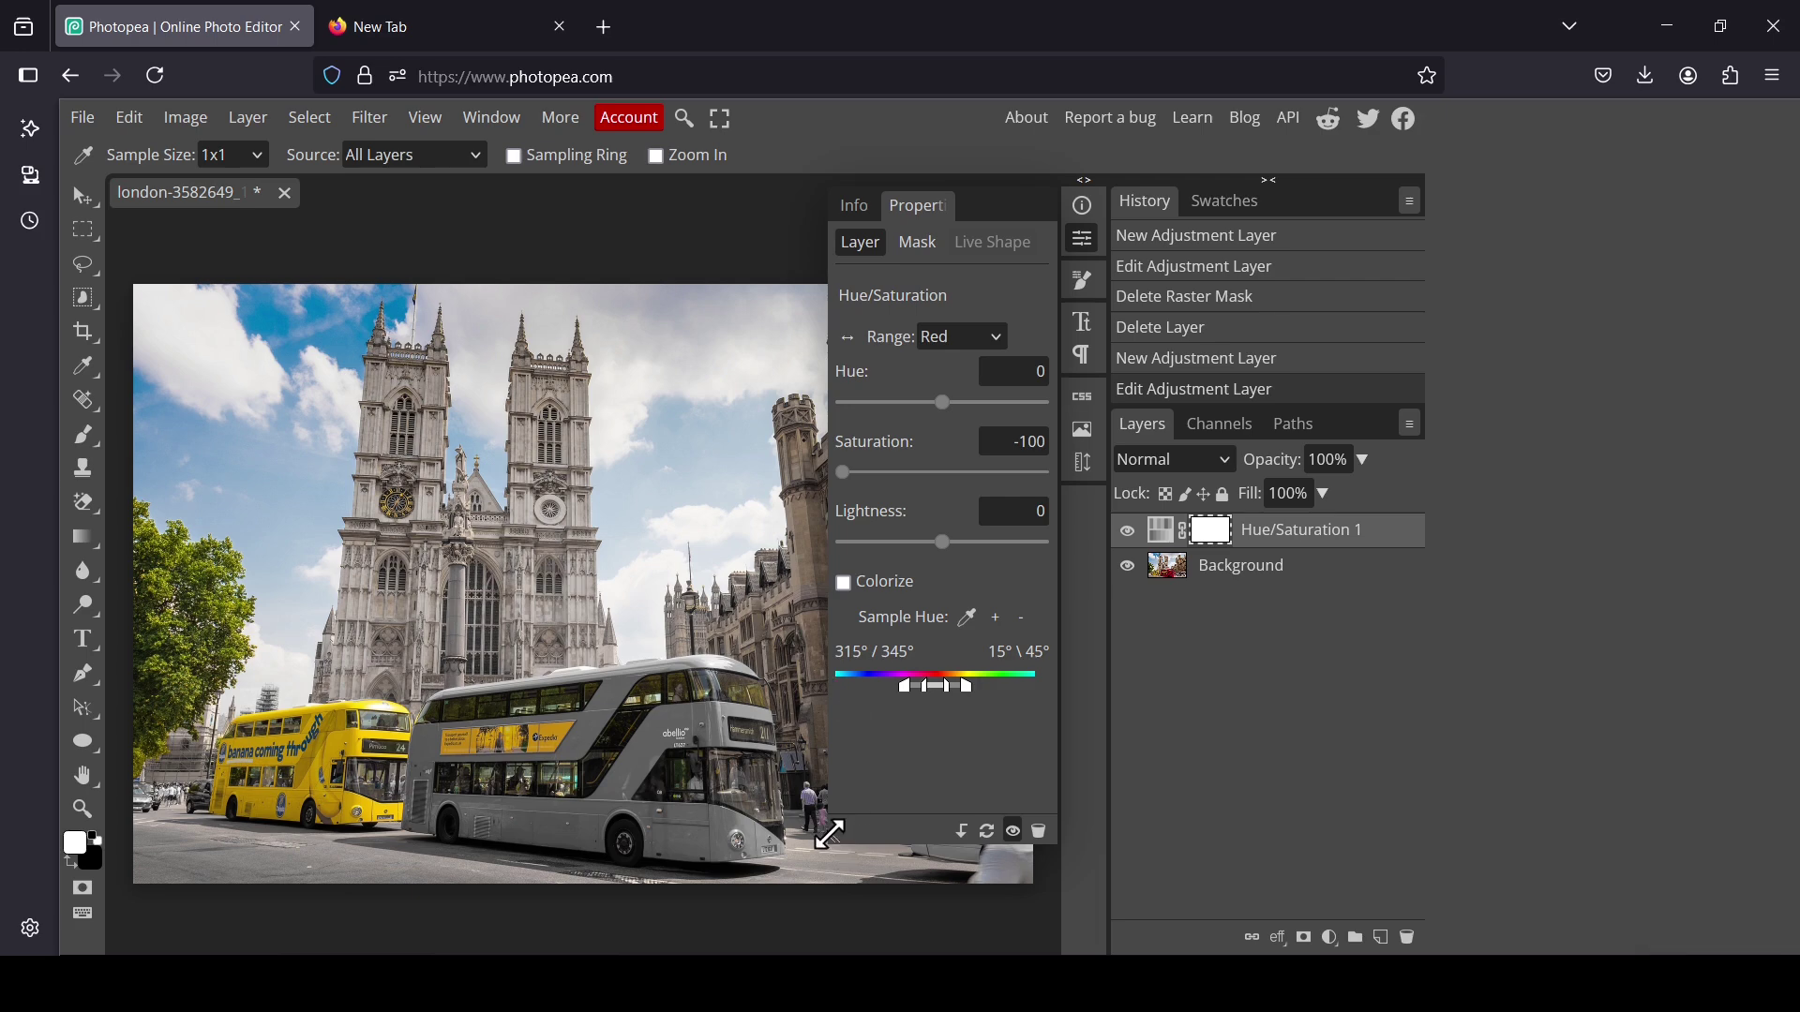
pyautogui.moveTo(829, 833); pyautogui.dragTo(915, 846)
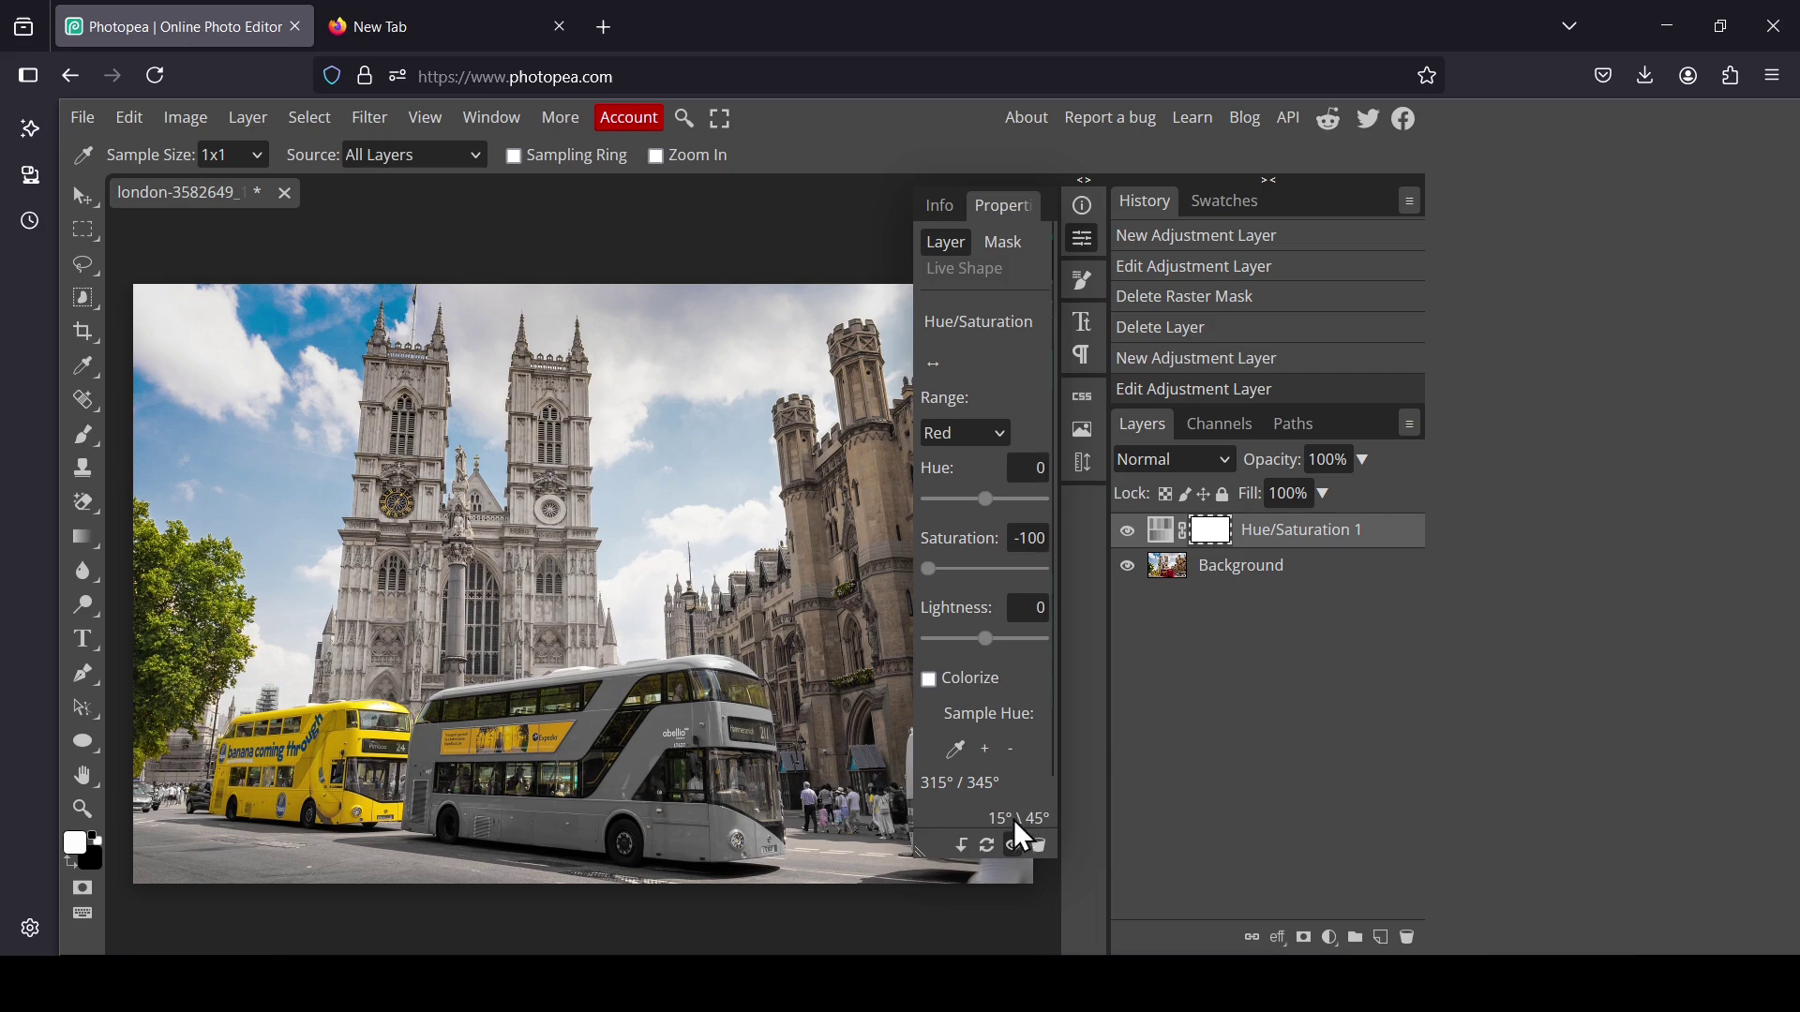
pyautogui.click(1013, 845)
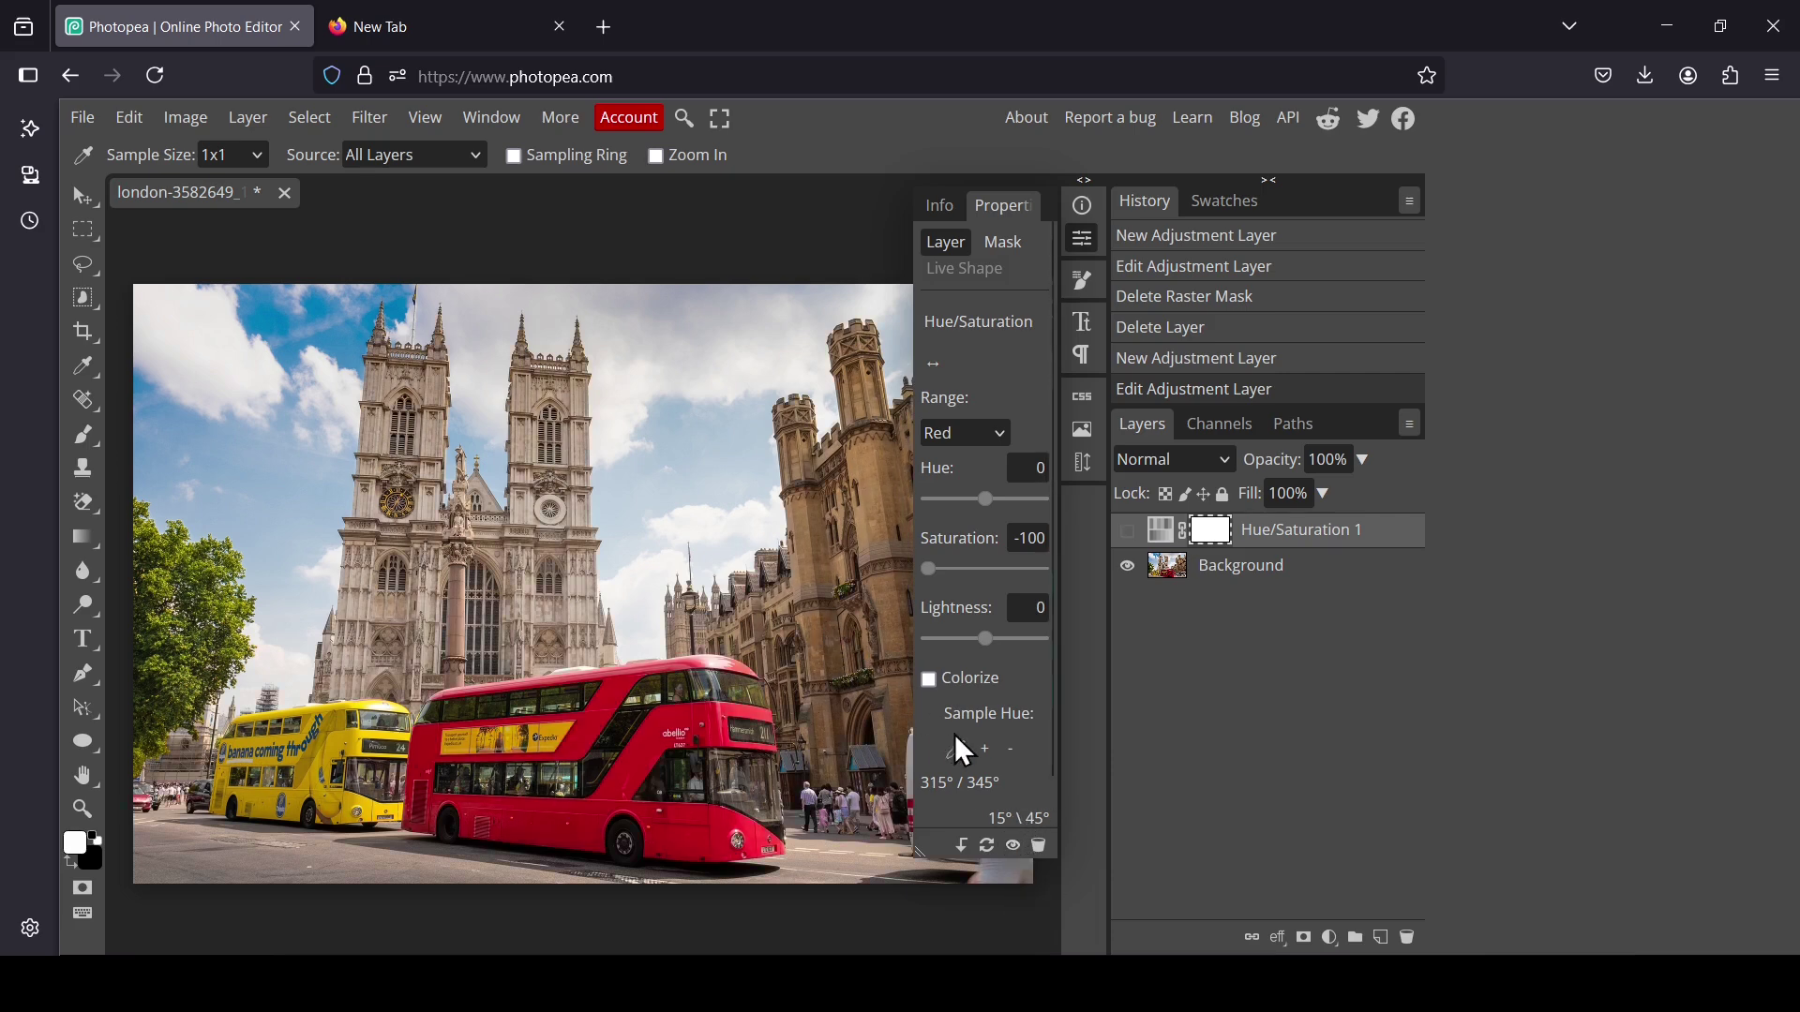
pyautogui.click(1016, 842)
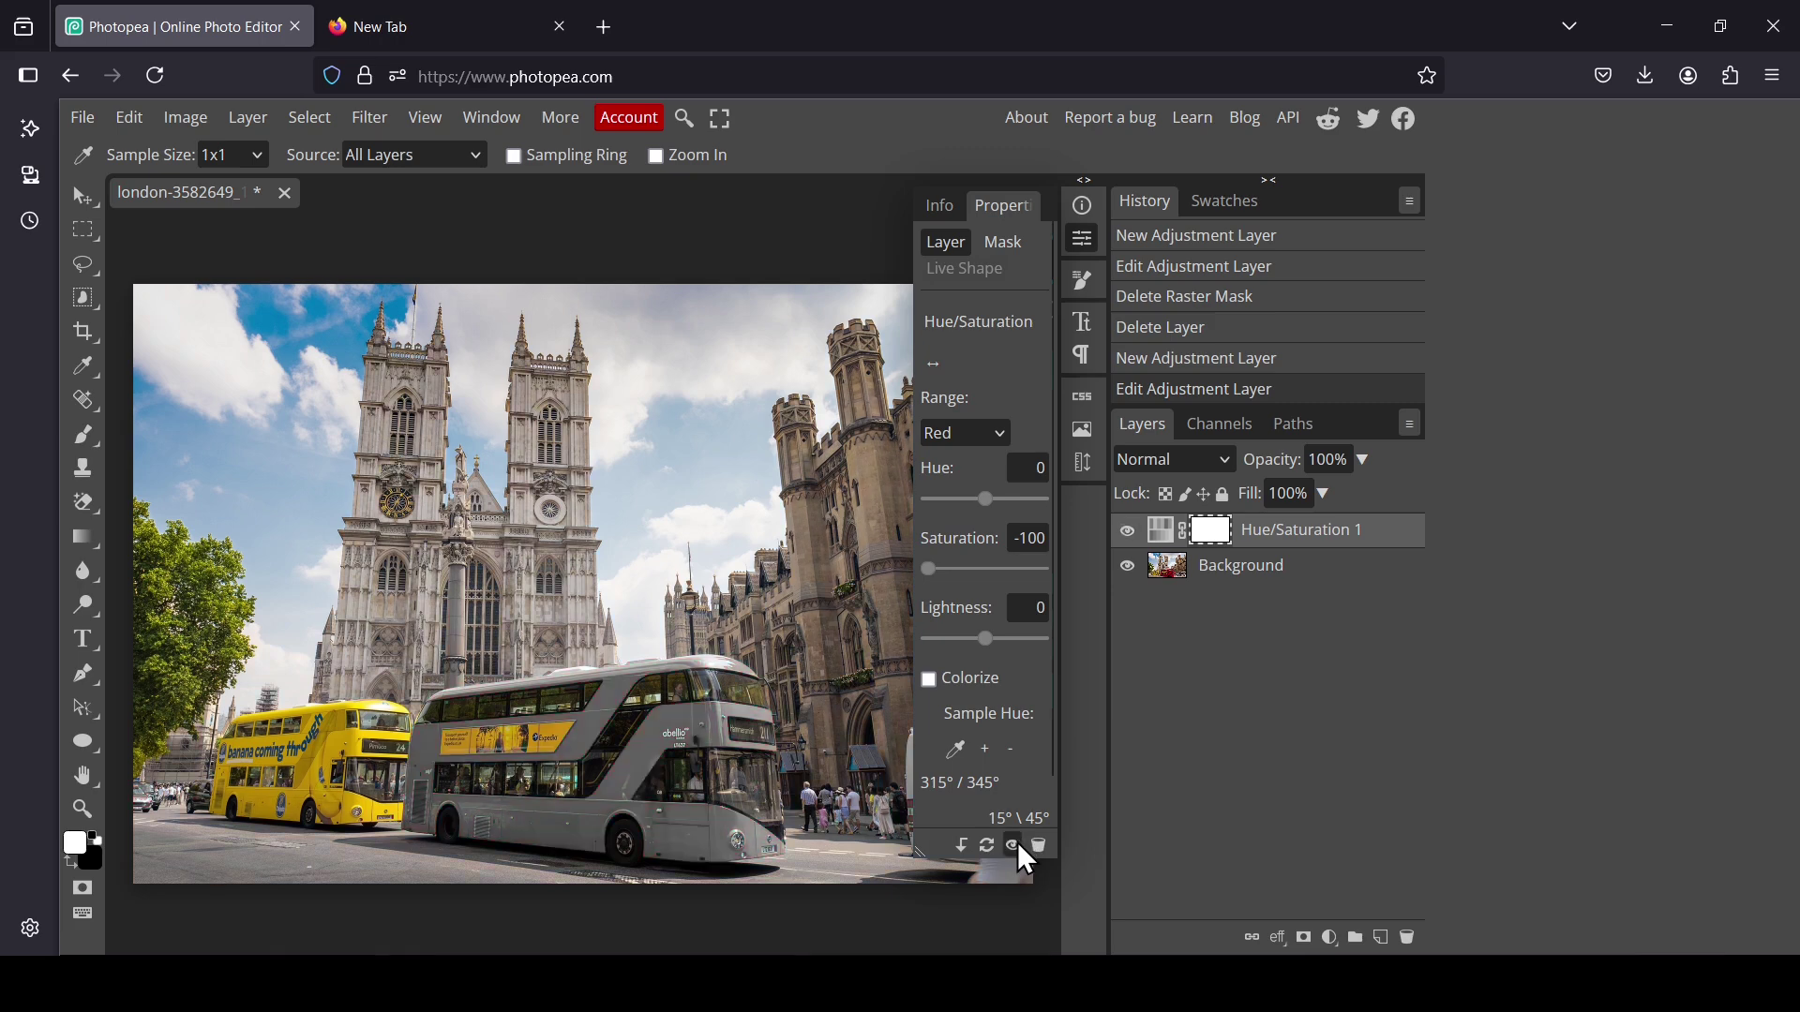
pyautogui.moveTo(918, 851); pyautogui.dragTo(161, 664)
pyautogui.click(80, 811)
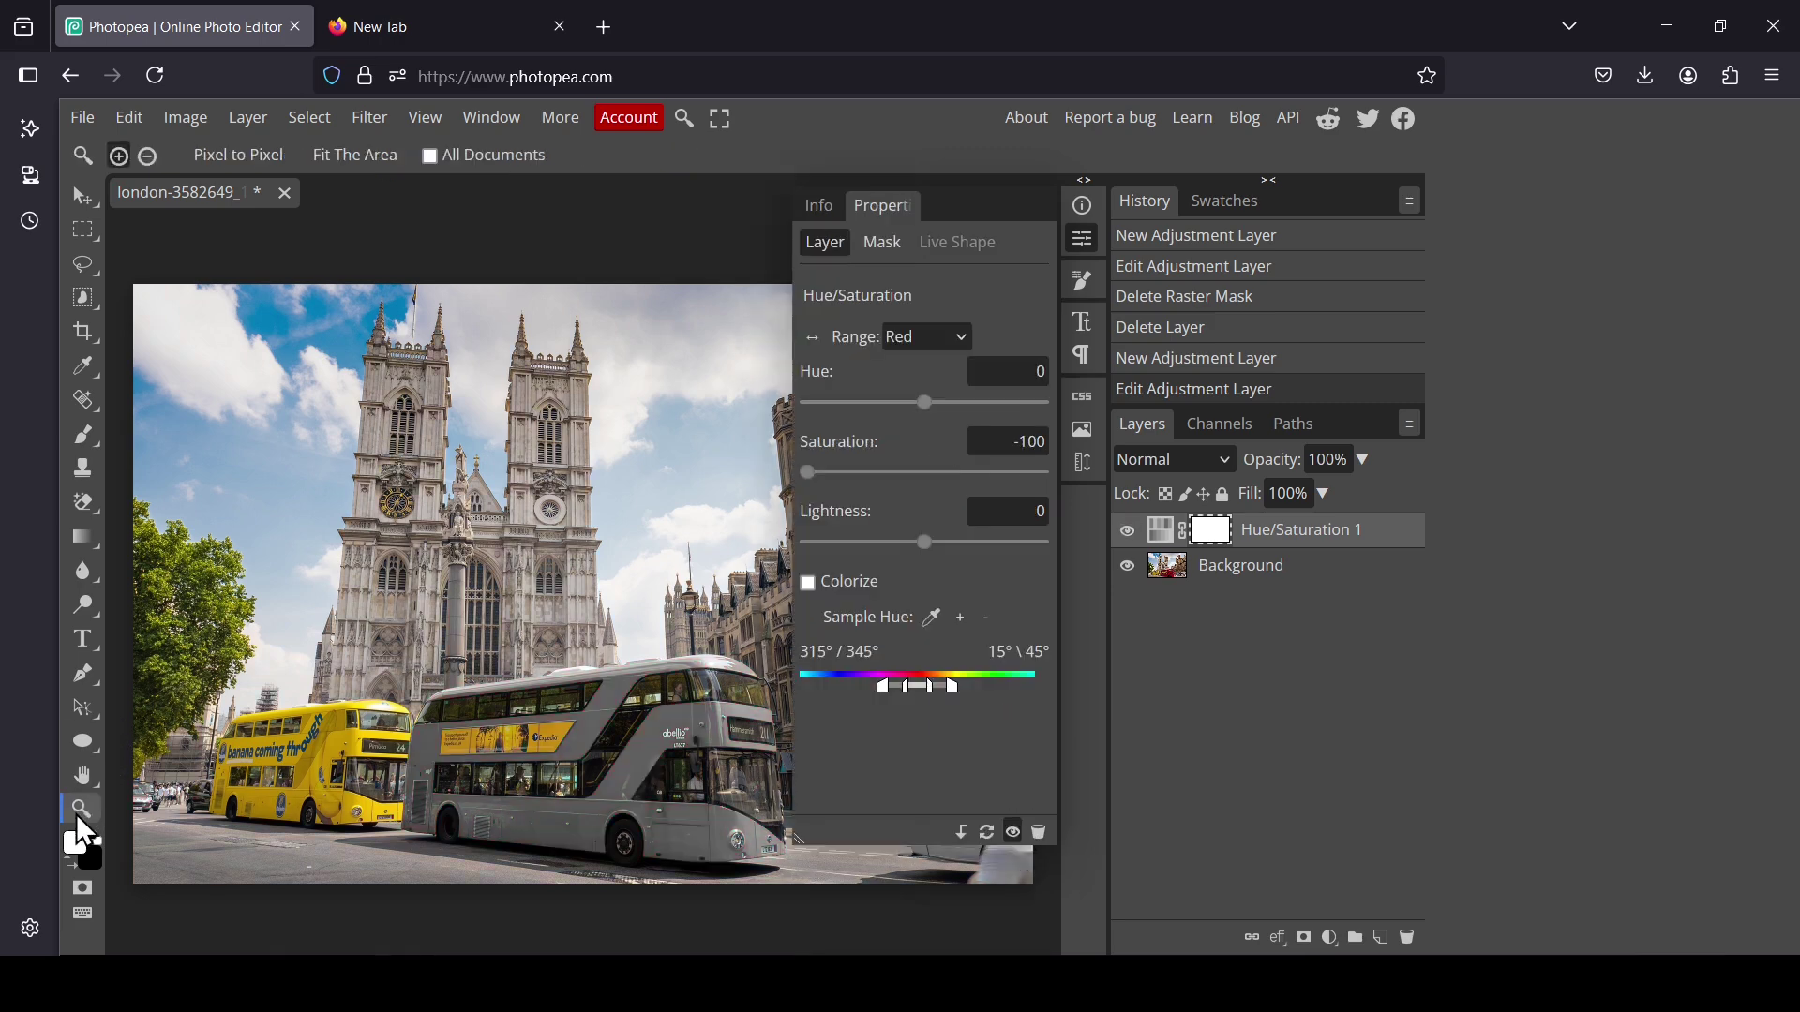
pyautogui.rightClick(381, 572)
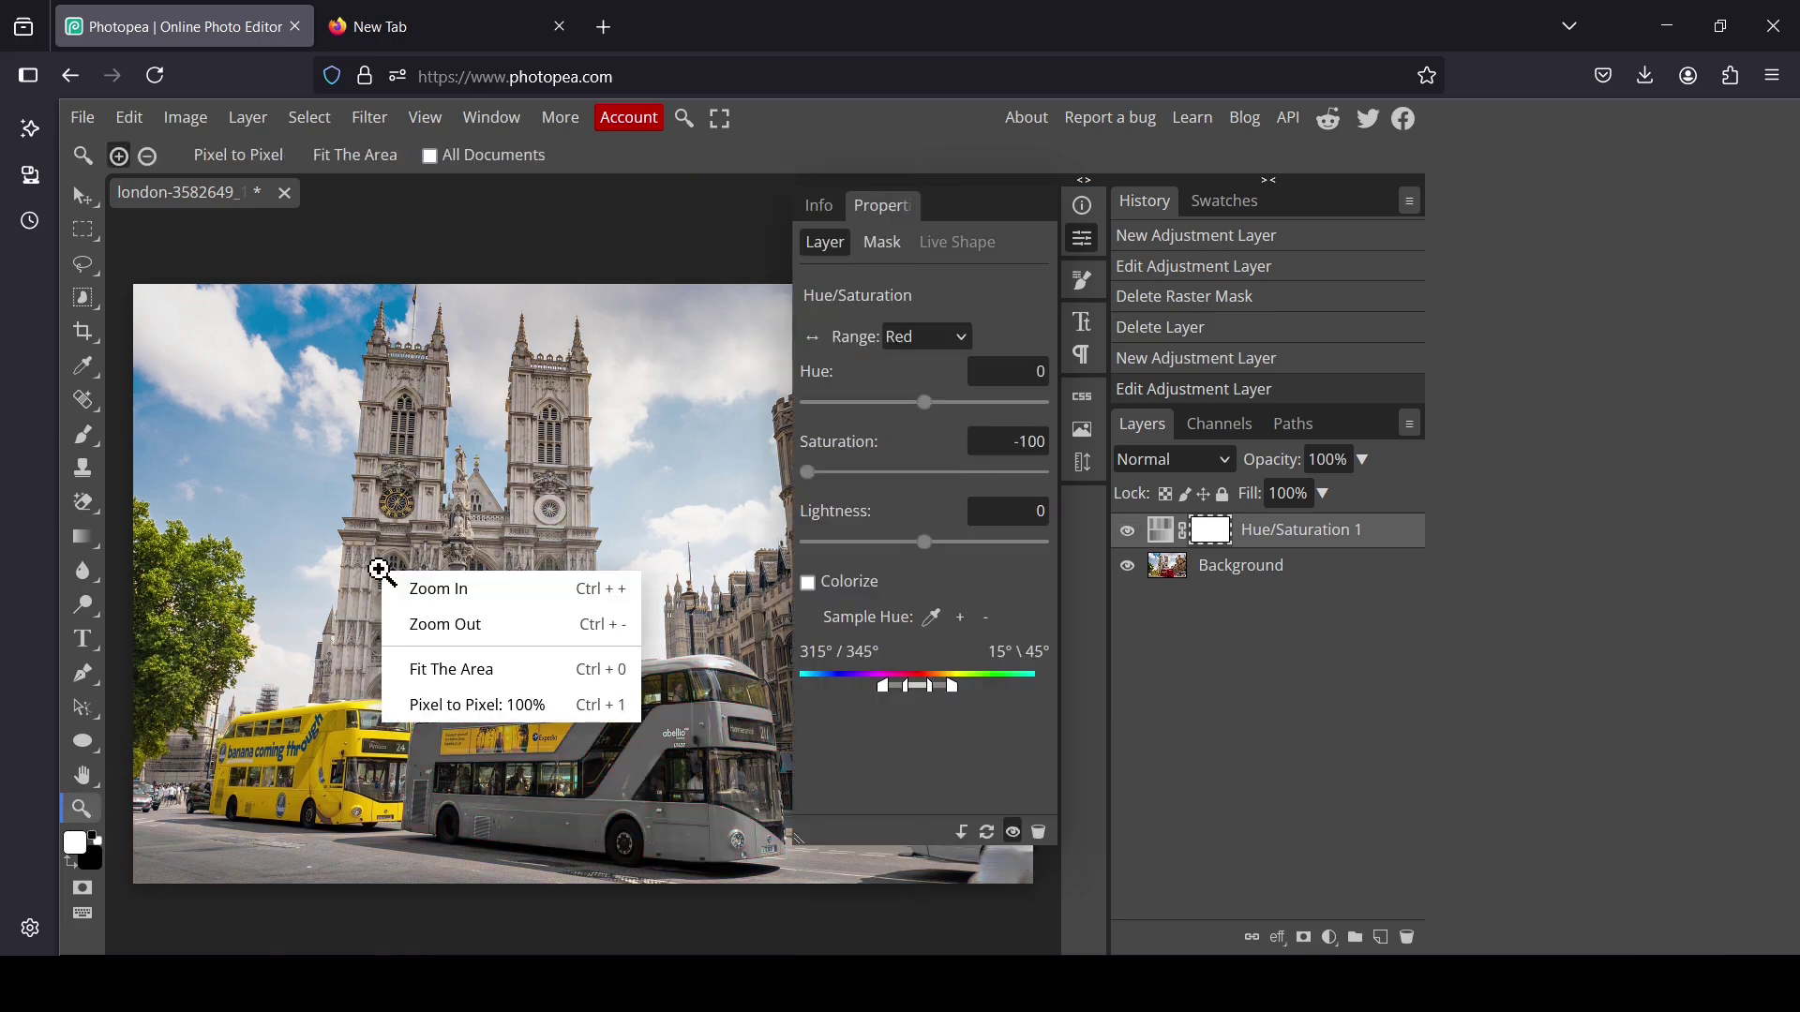
pyautogui.click(456, 625)
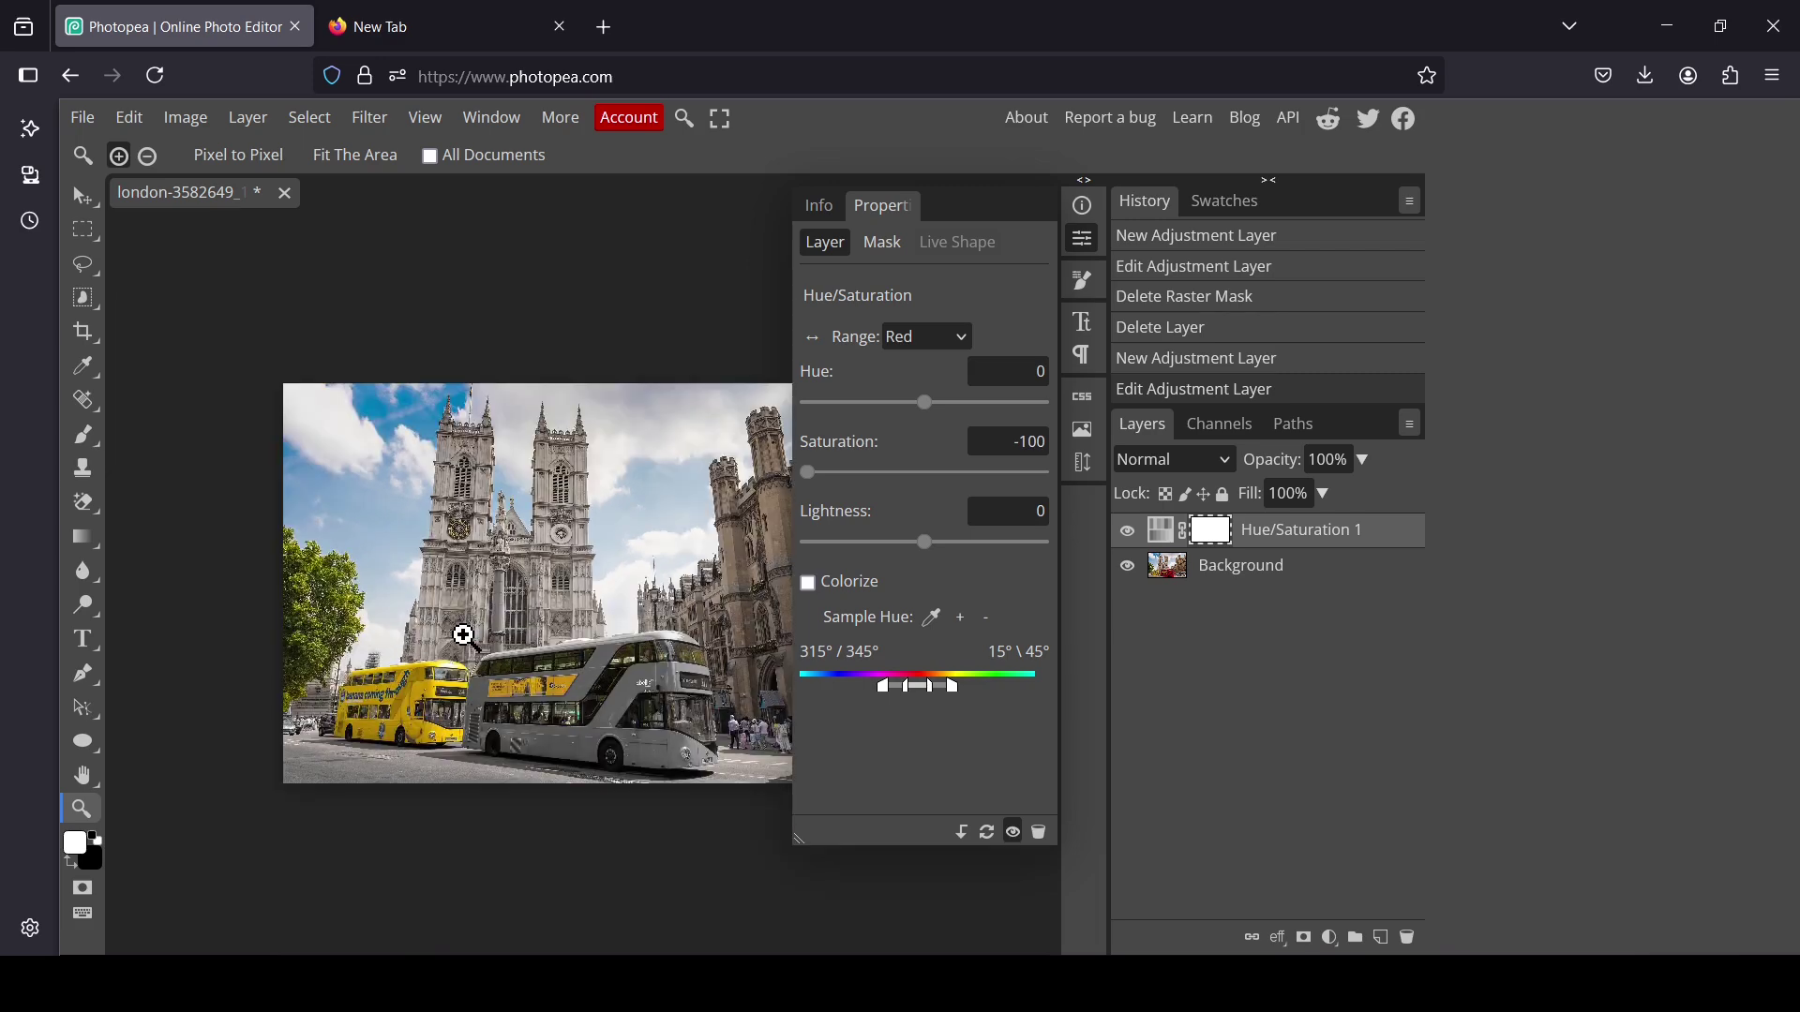
pyautogui.rightClick(98, 779)
pyautogui.click(165, 778)
pyautogui.moveTo(582, 570); pyautogui.dragTo(501, 584)
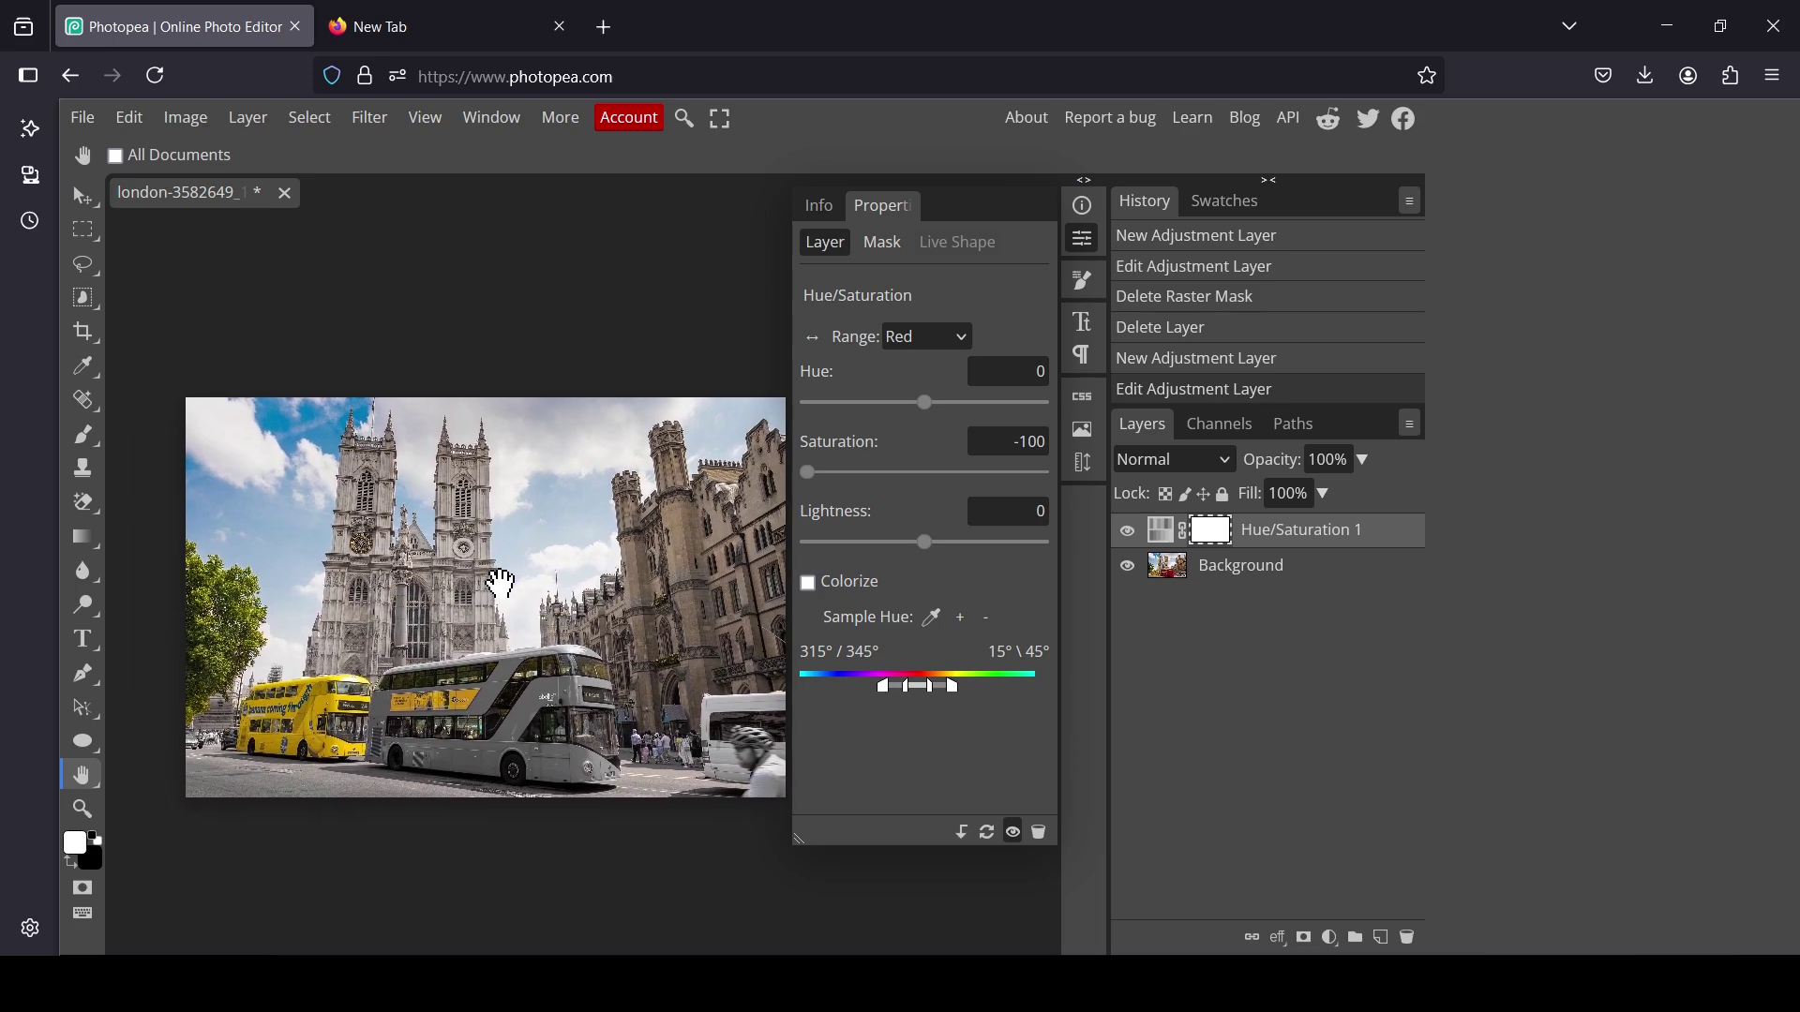
pyautogui.rightClick(83, 196)
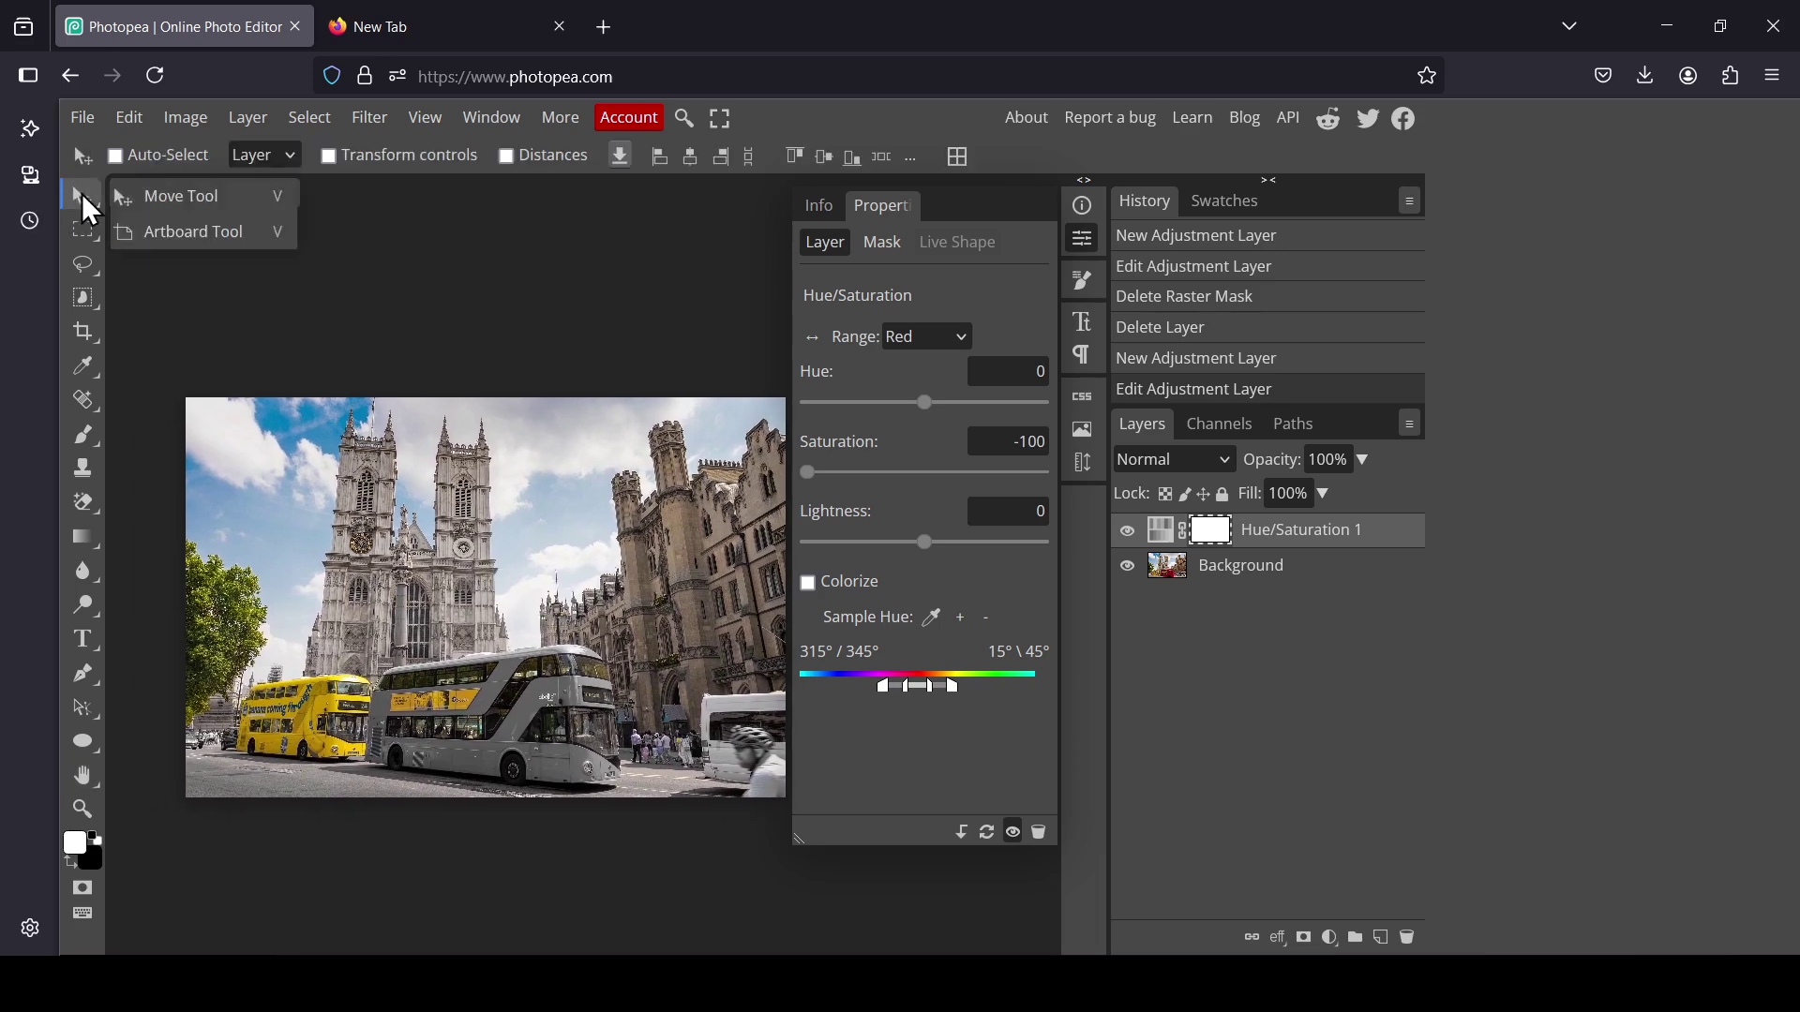
pyautogui.click(1005, 733)
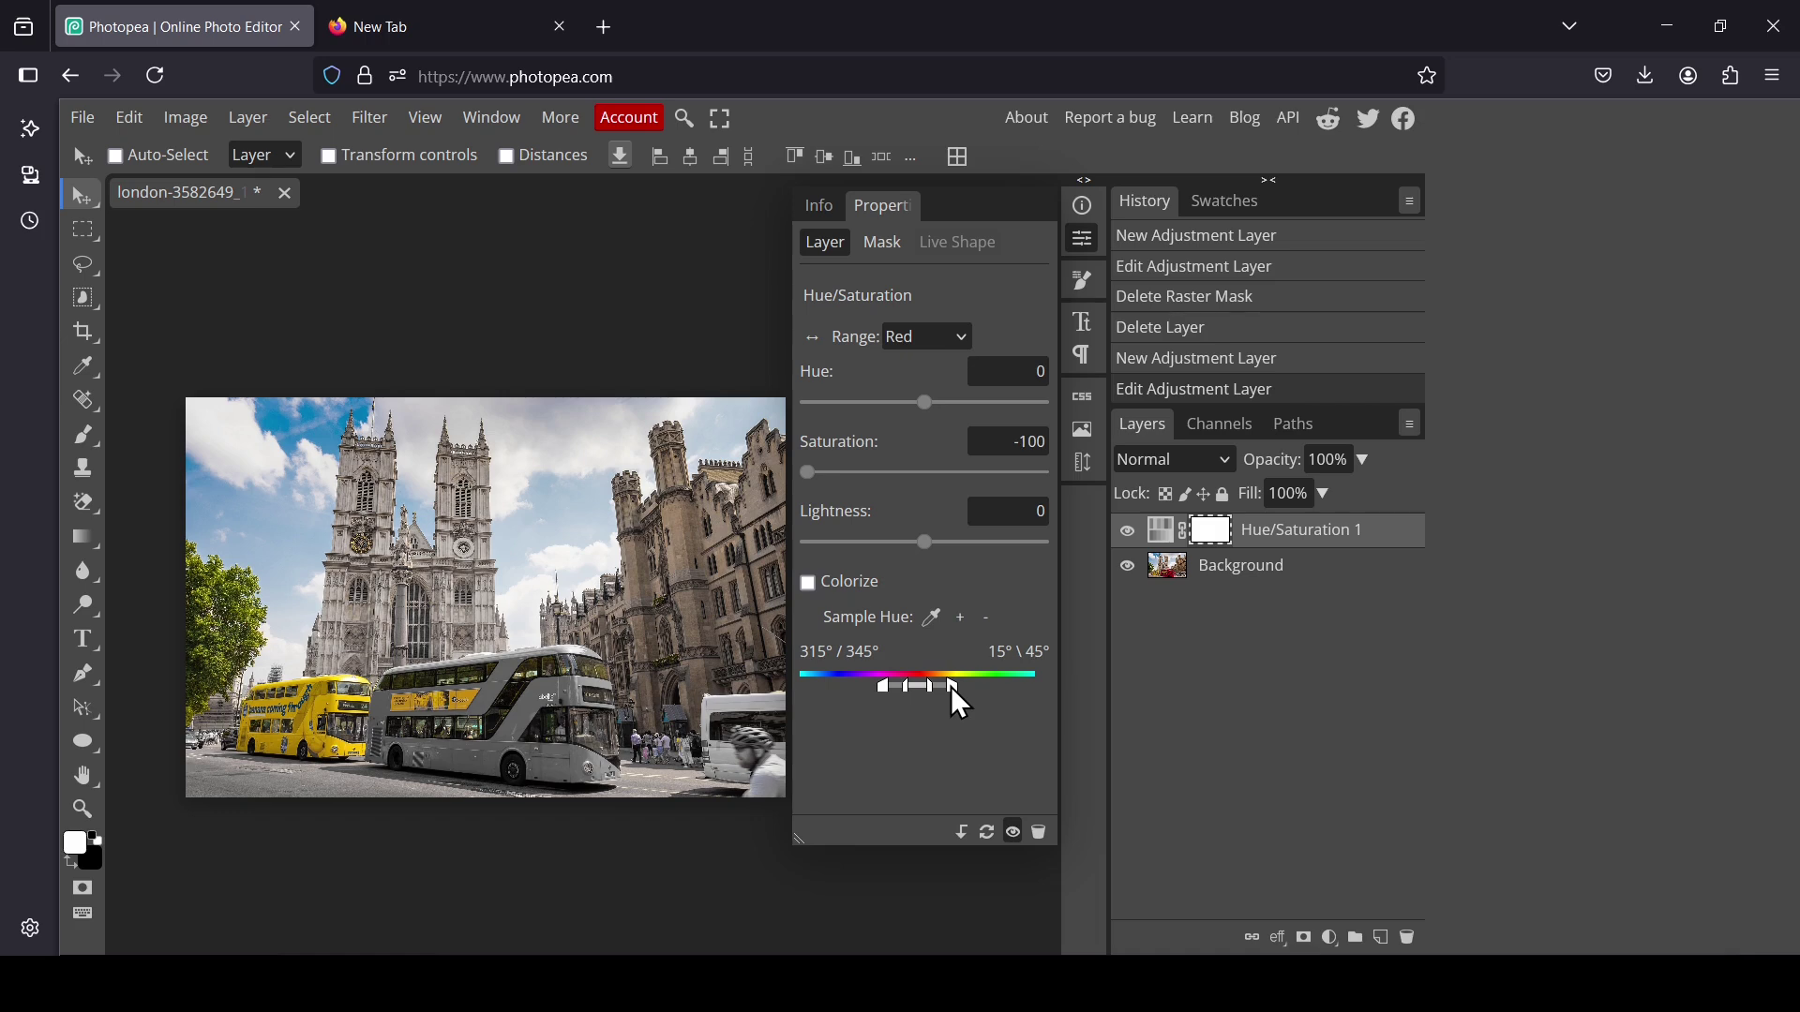
# Move the Hue/Saturation range handles to 17°/17°–251°\271° so every colour except red goes grey
pyautogui.moveTo(952, 687); pyautogui.dragTo(694, 521)
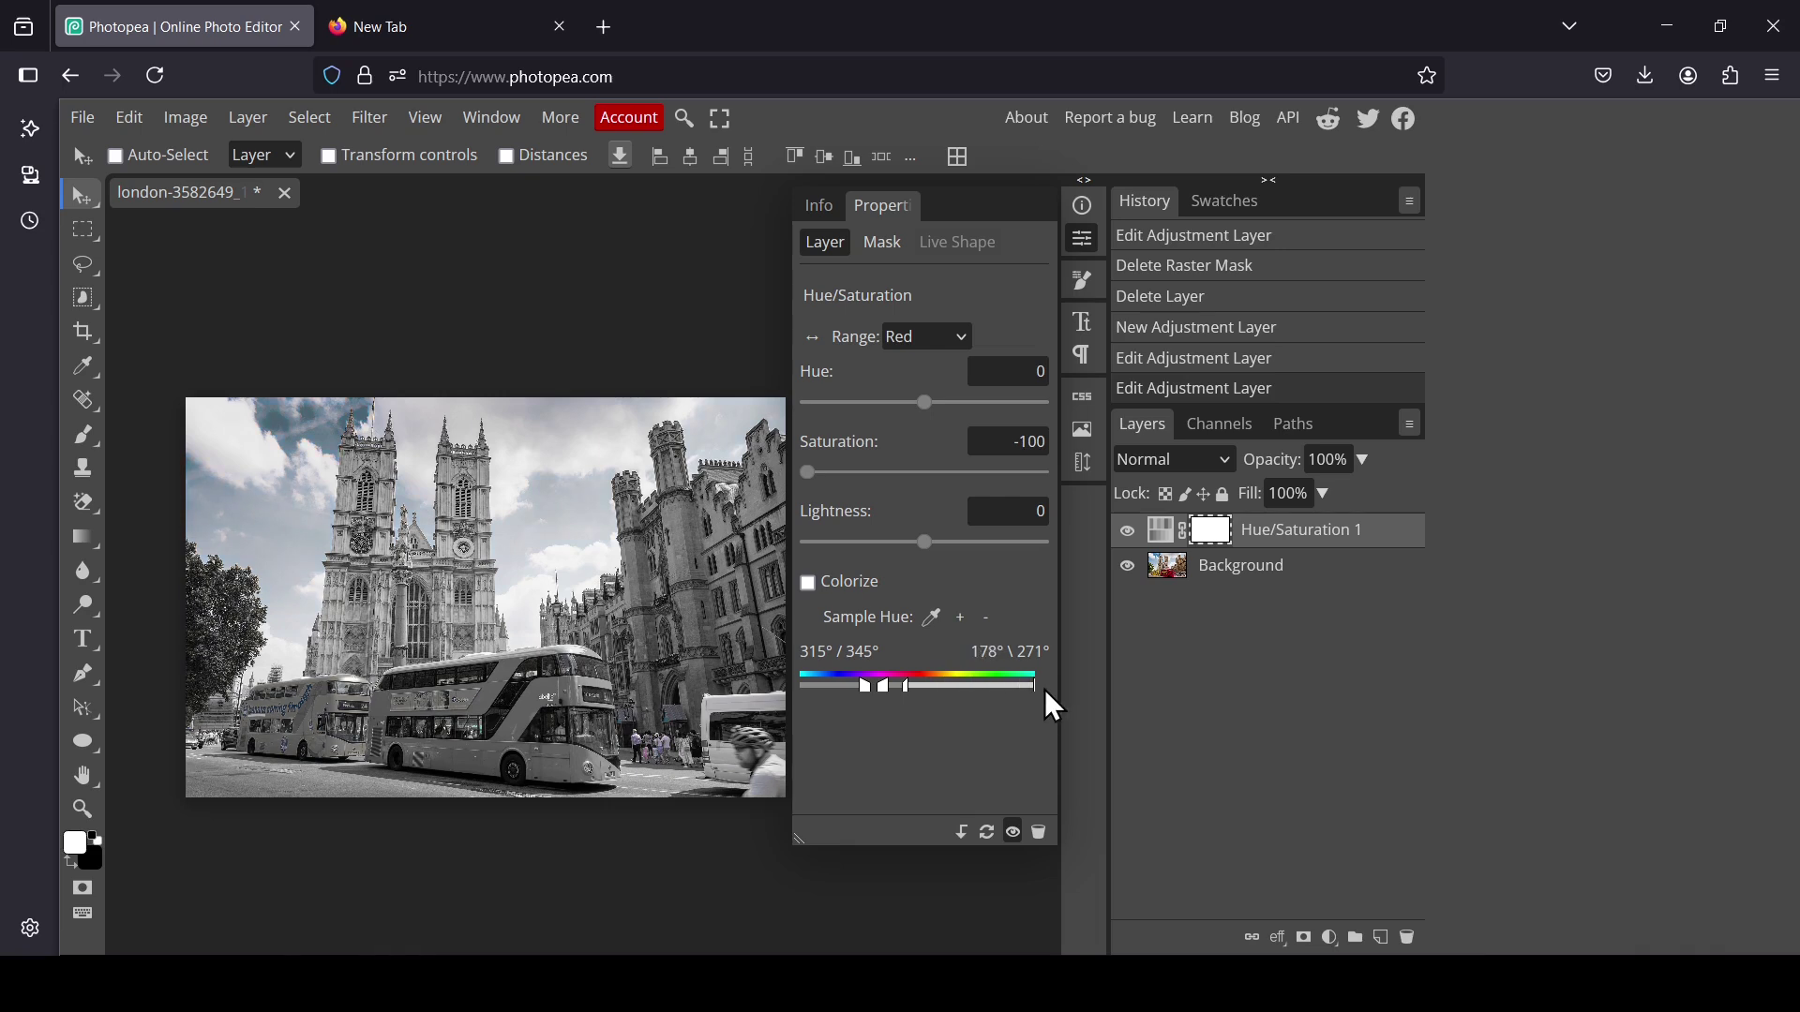
pyautogui.moveTo(1044, 688); pyautogui.dragTo(1083, 695)
pyautogui.moveTo(885, 684); pyautogui.dragTo(930, 686)
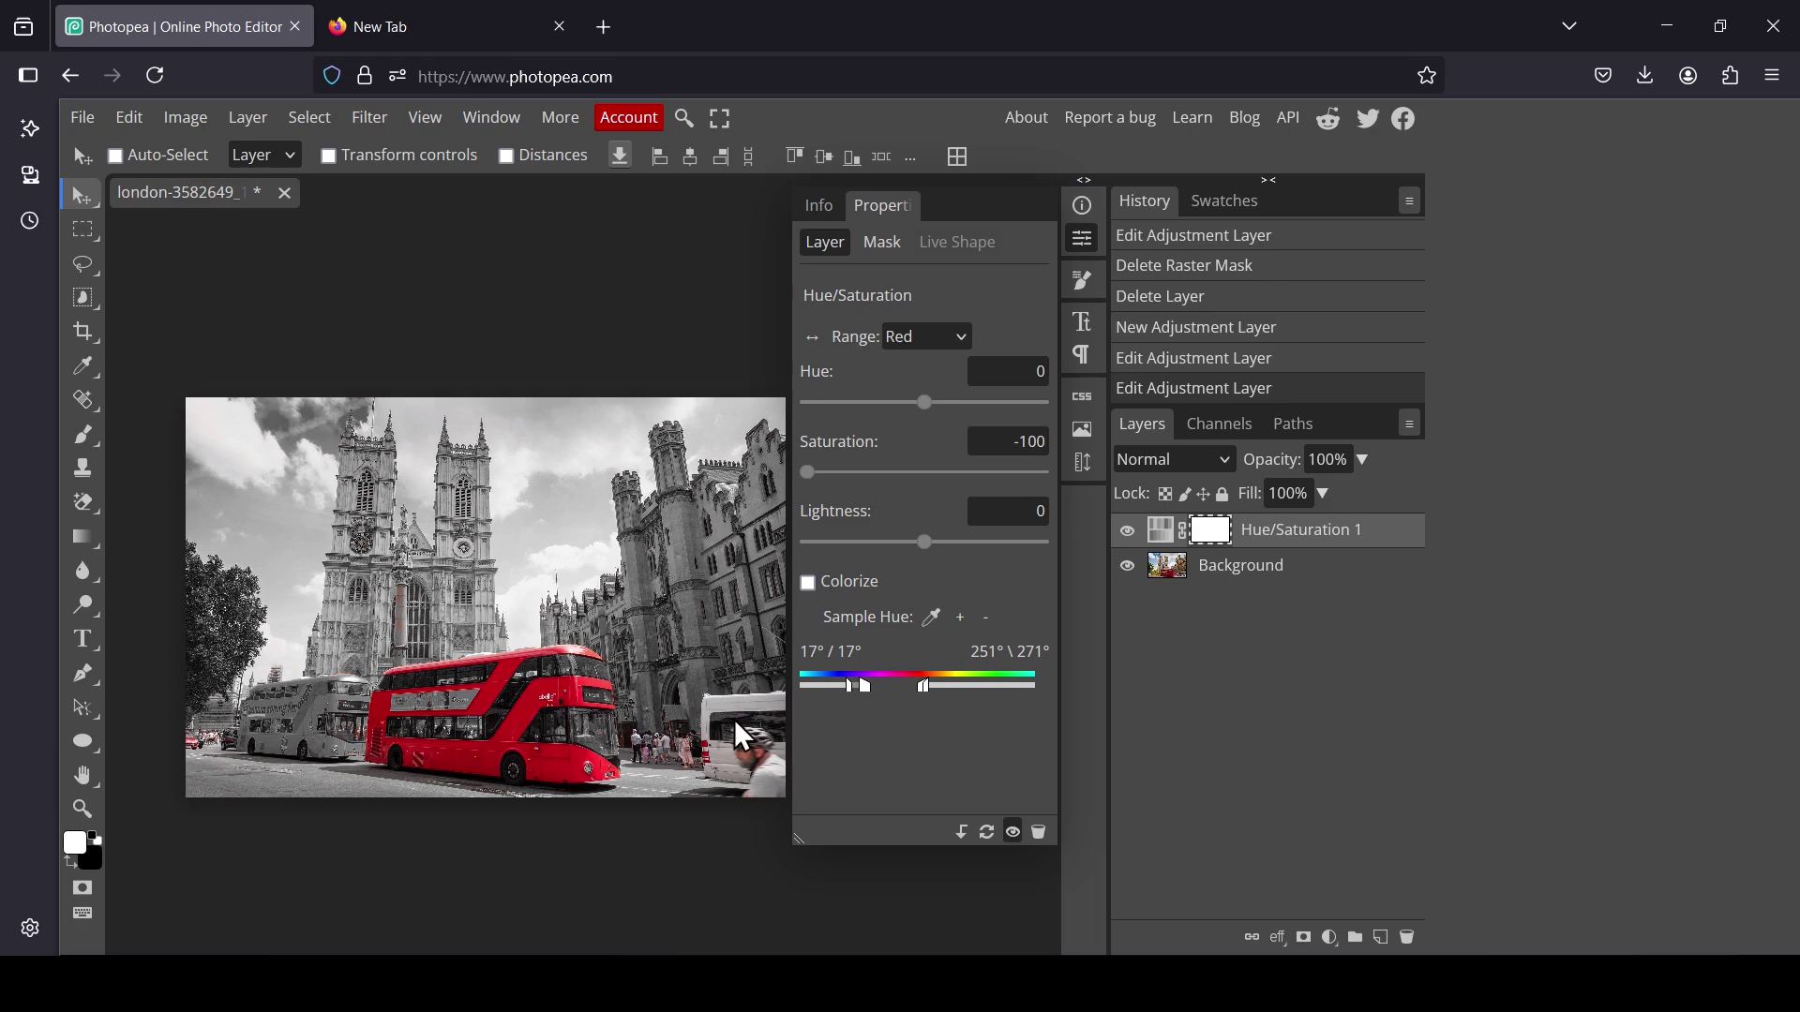
# Zoom in on the red bus, pan across its edges and Westminster Abbey, then zoom back out
pyautogui.click(83, 809)
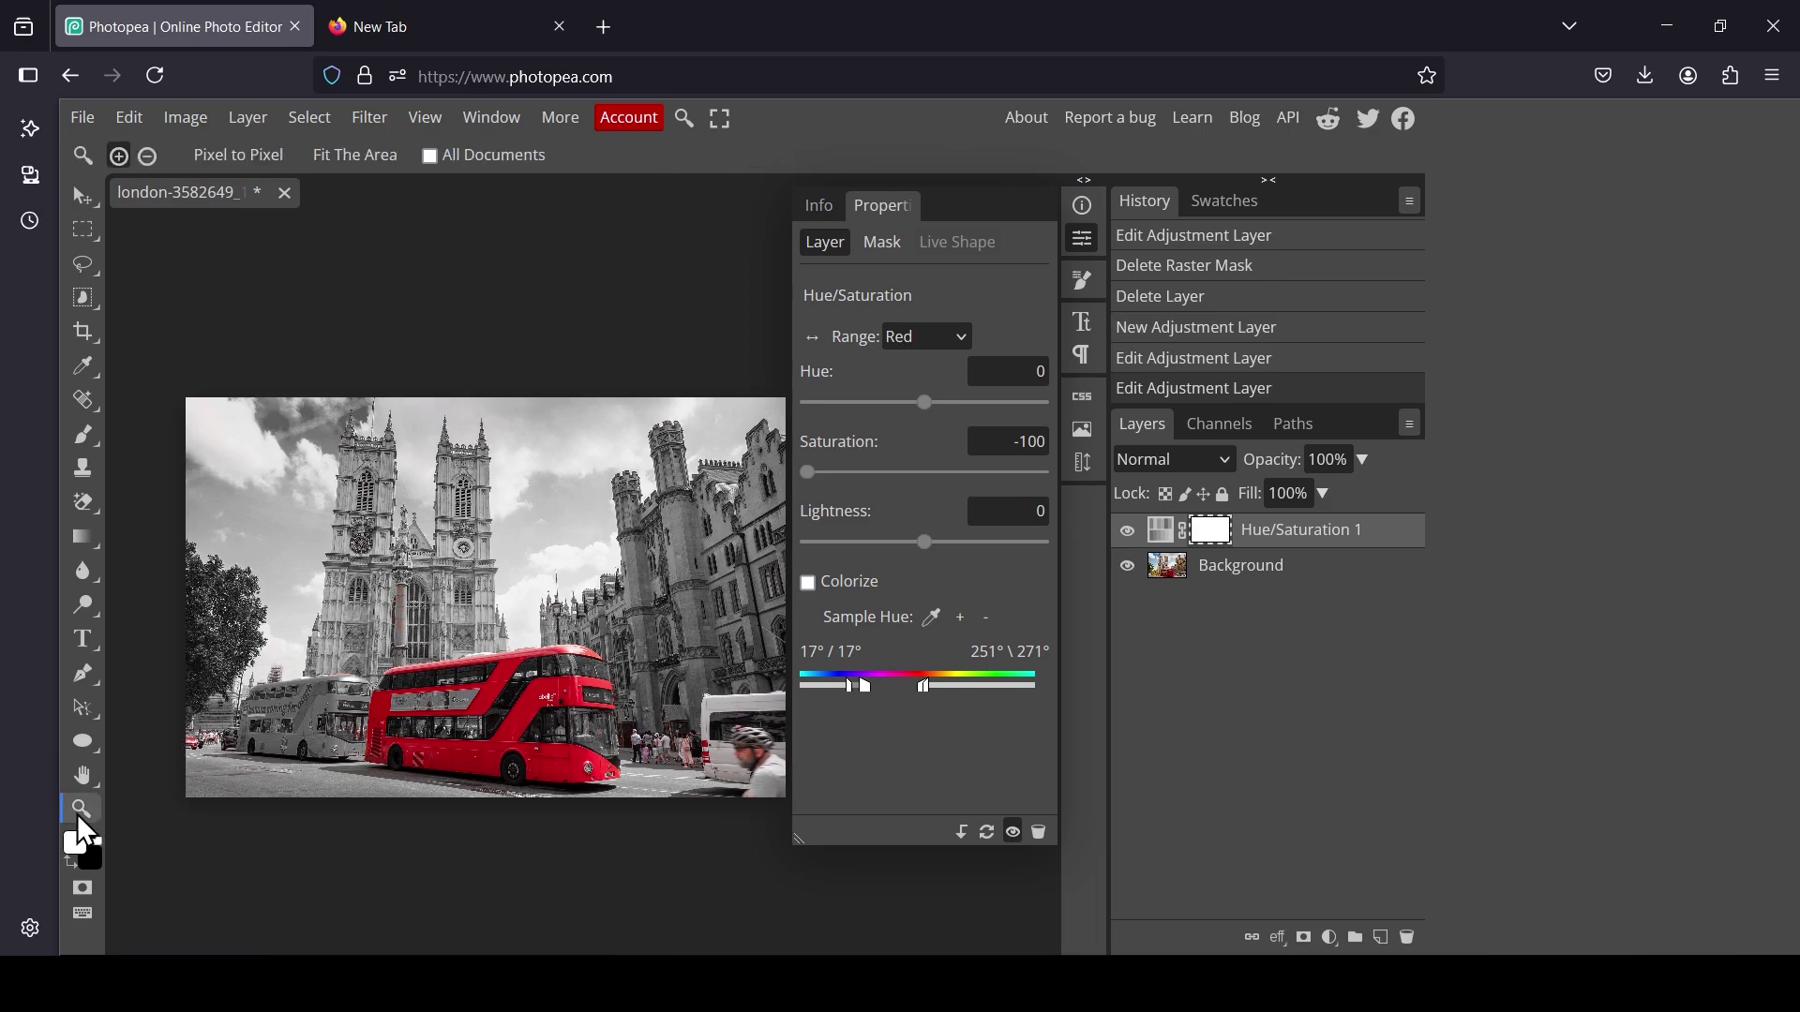
pyautogui.click(602, 721)
pyautogui.moveTo(82, 776); pyautogui.dragTo(162, 777)
pyautogui.moveTo(457, 701); pyautogui.dragTo(319, 691)
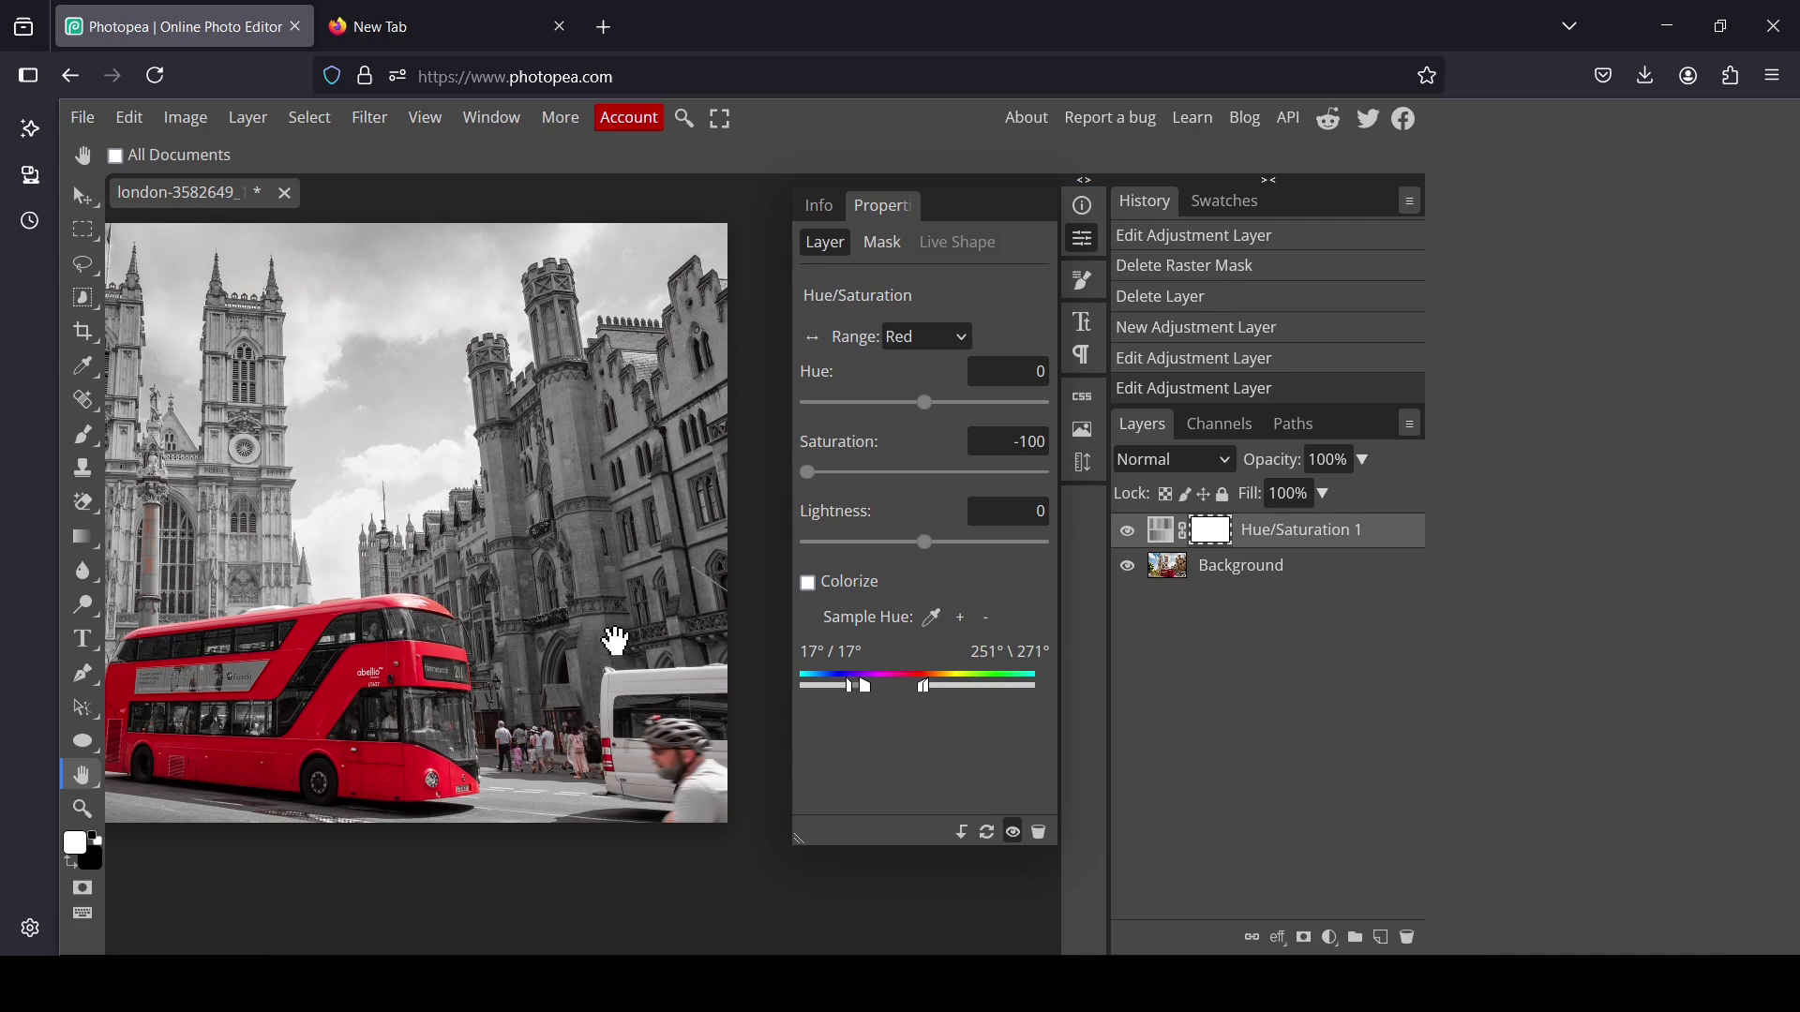
pyautogui.moveTo(611, 634); pyautogui.dragTo(790, 722)
pyautogui.press('z')
pyautogui.rightClick(582, 615)
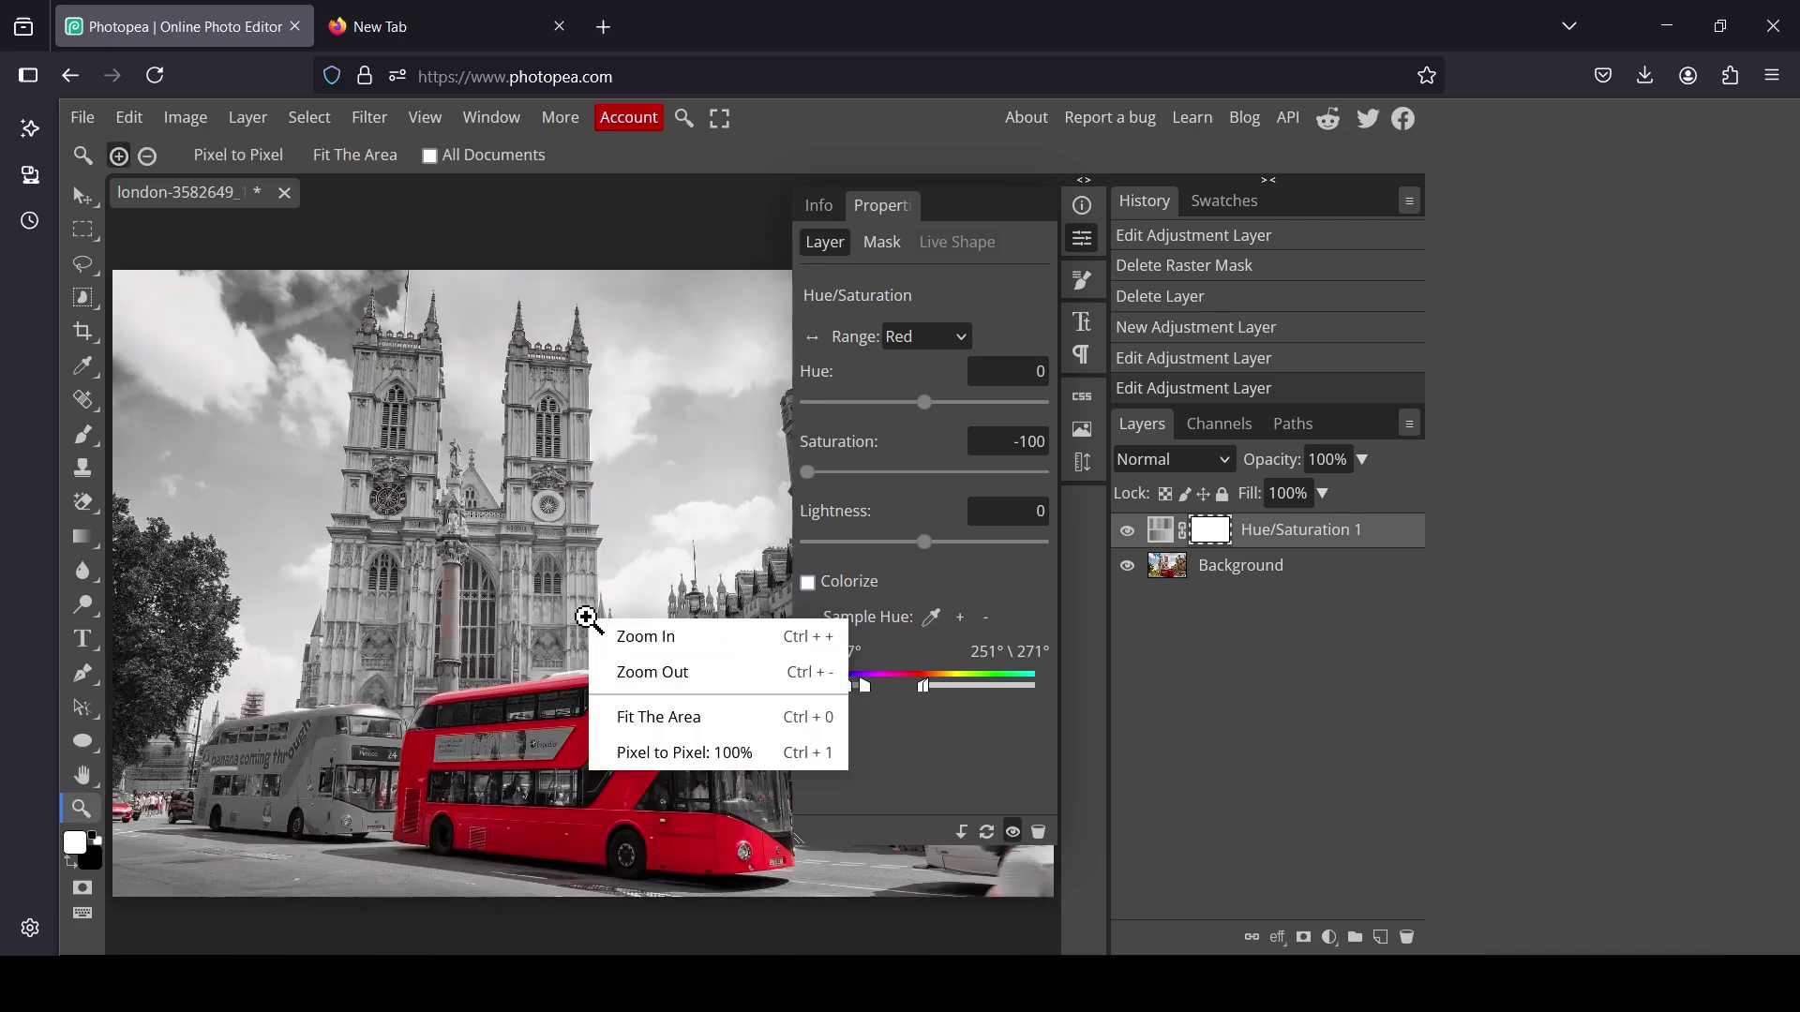
pyautogui.click(623, 672)
pyautogui.click(82, 775)
pyautogui.moveTo(549, 640); pyautogui.dragTo(456, 622)
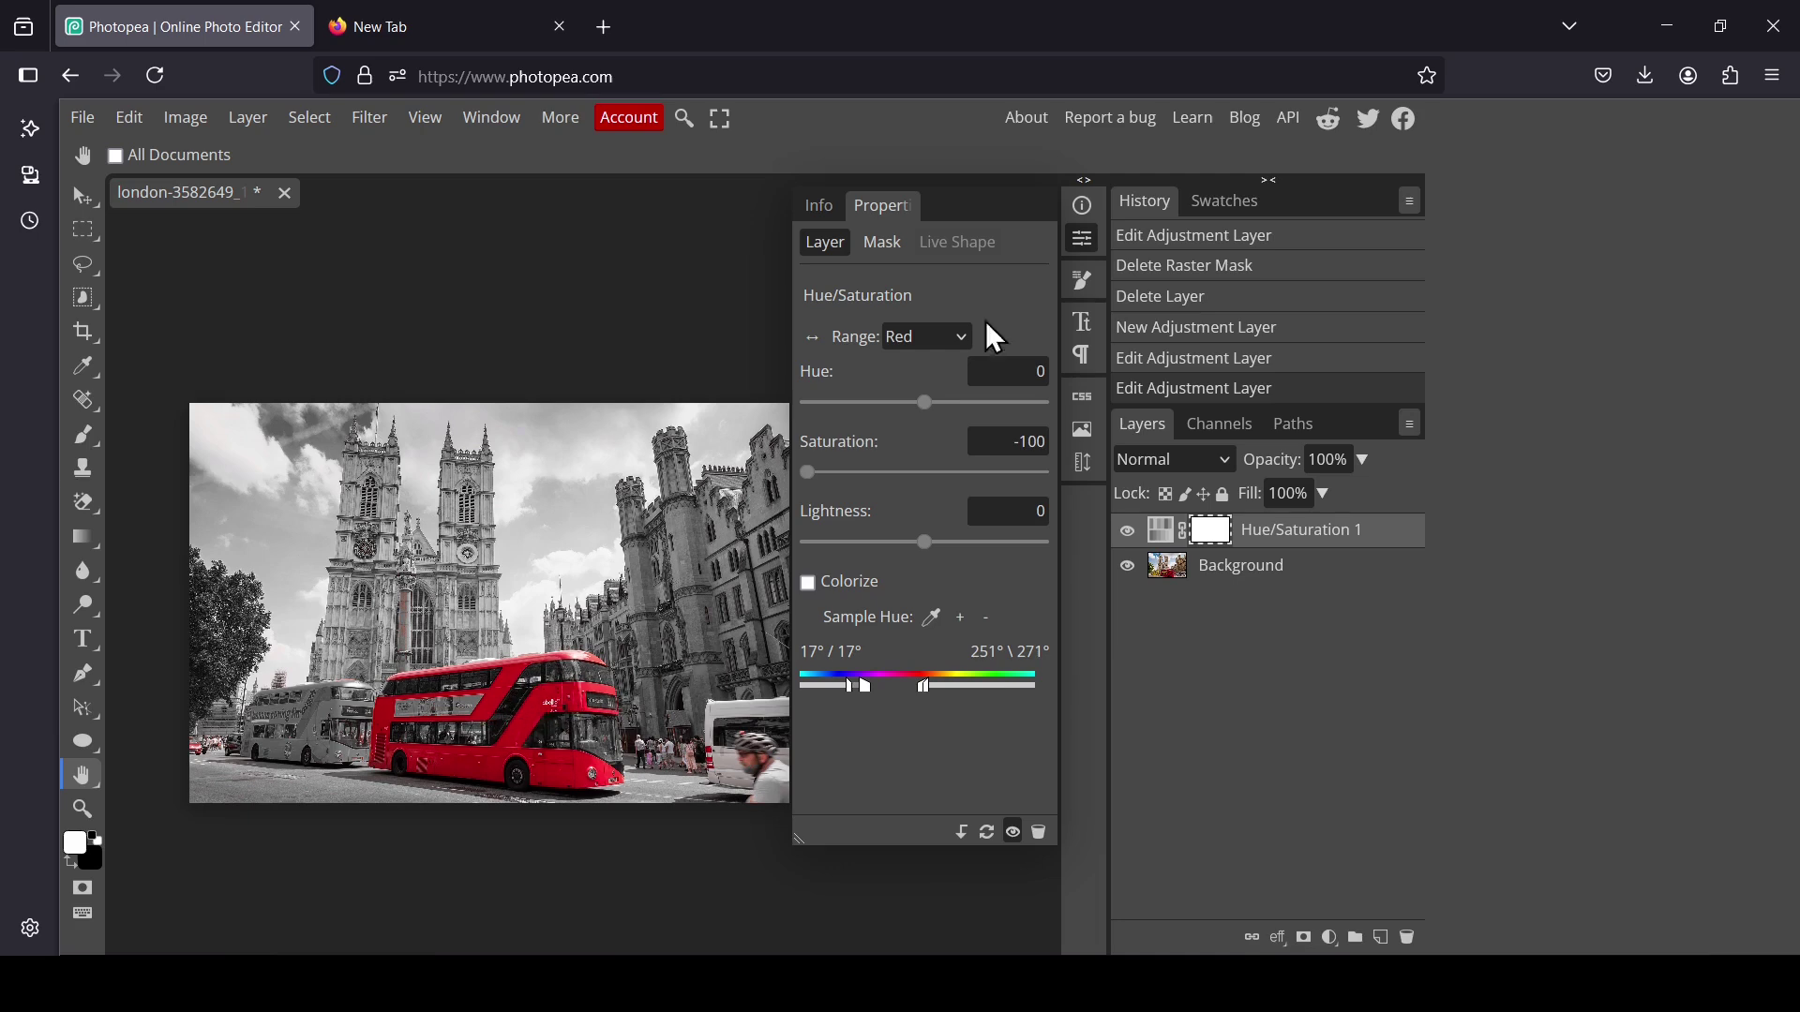
# Close the Hue/Saturation properties, zoom on the cathedral and bus, then fit the photo
pyautogui.click(1084, 239)
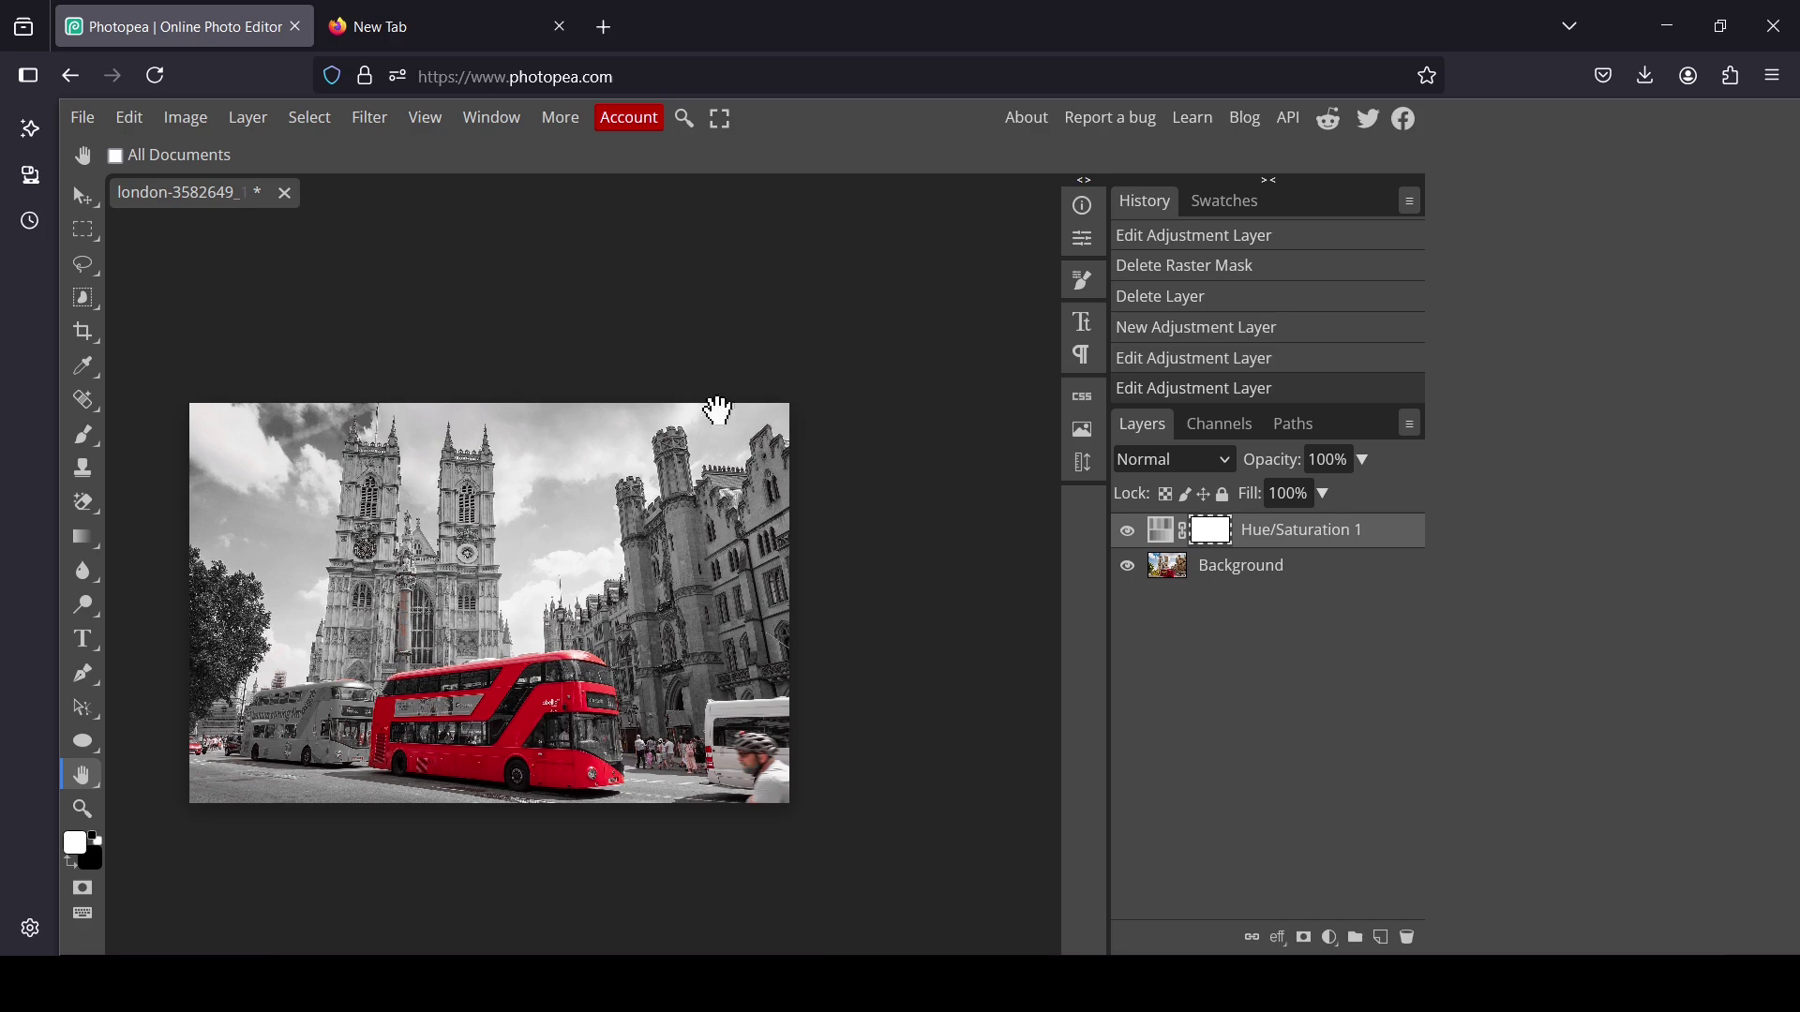
pyautogui.click(82, 808)
pyautogui.click(462, 594)
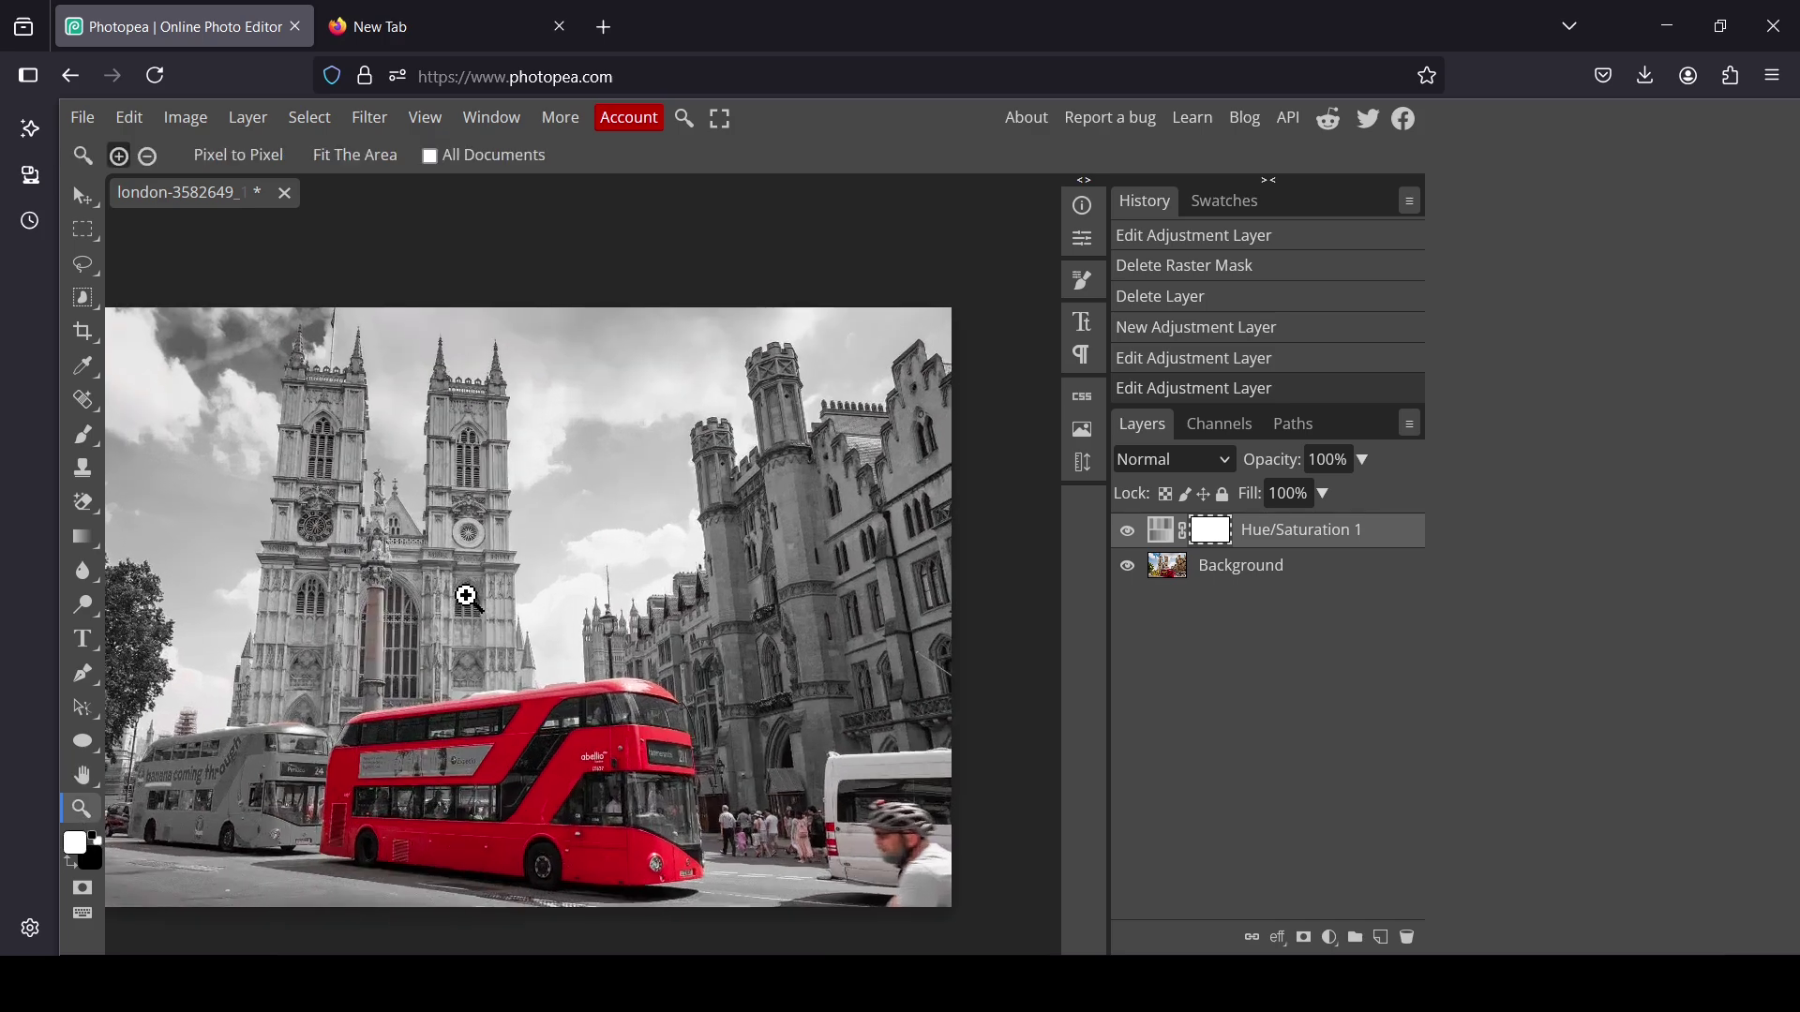
pyautogui.press('h')
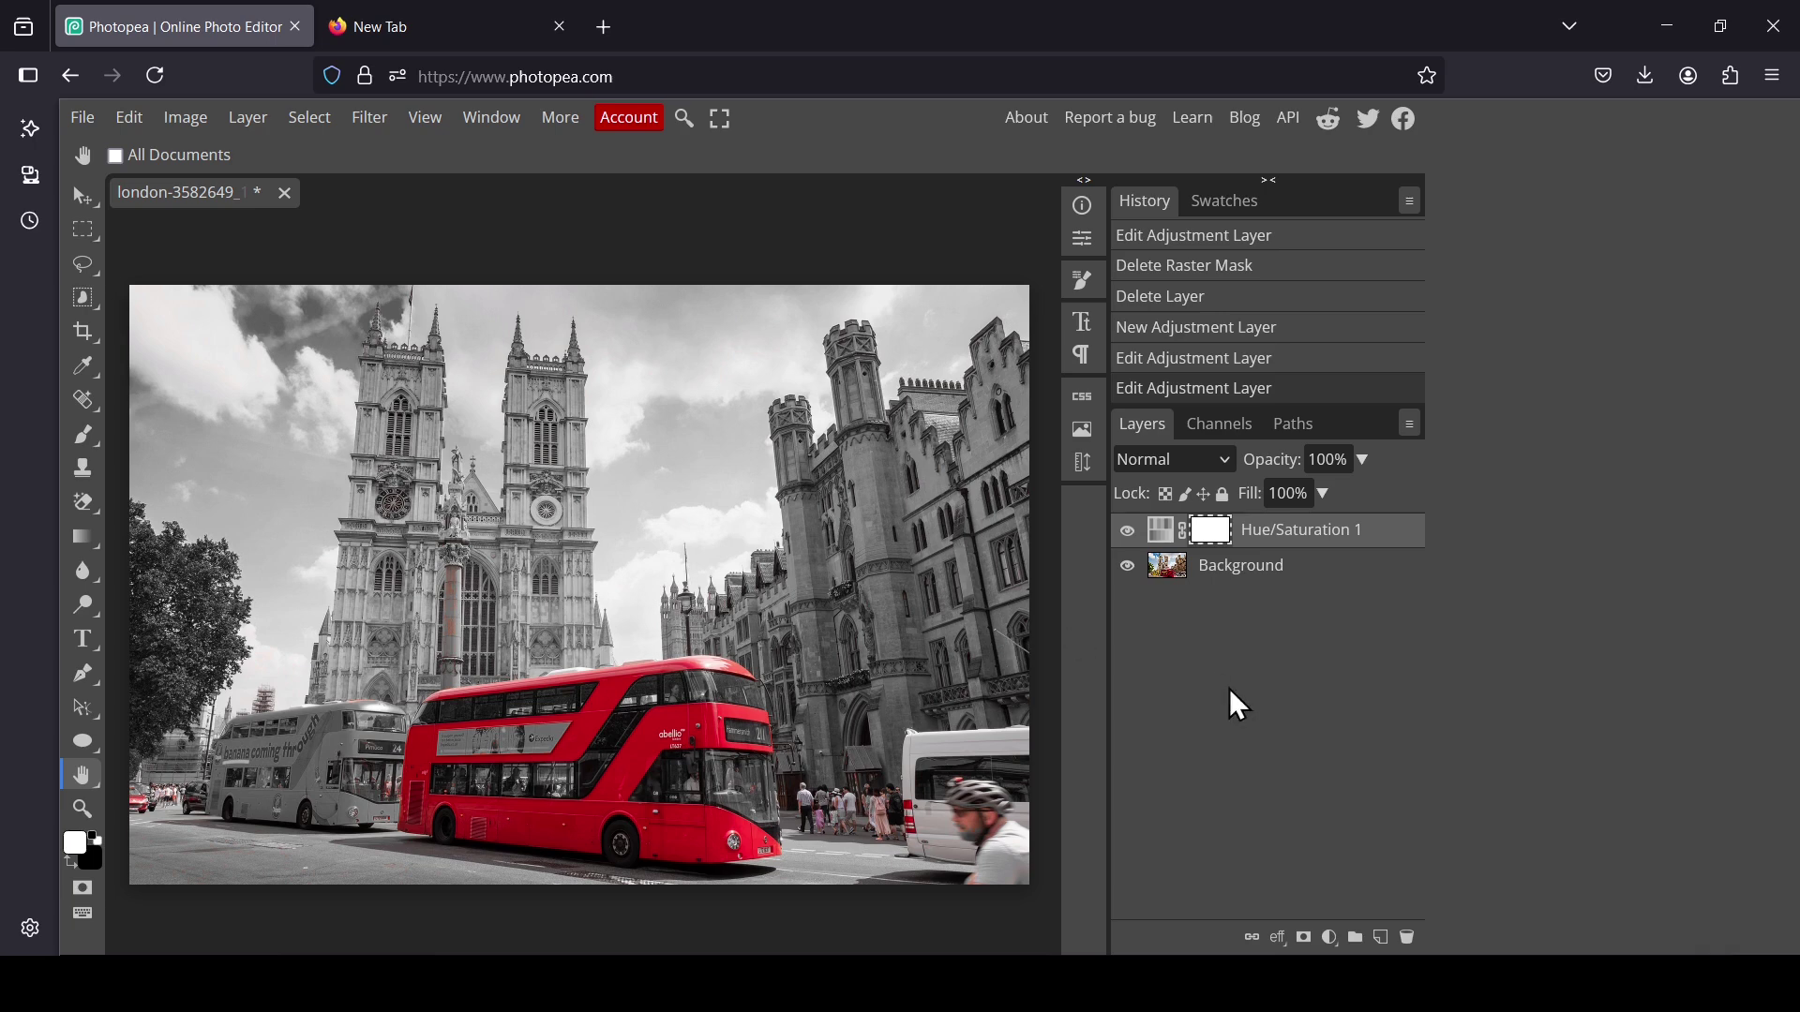
# Add a Black & White adjustment layer and collapse its Properties panel
pyautogui.click(1332, 944)
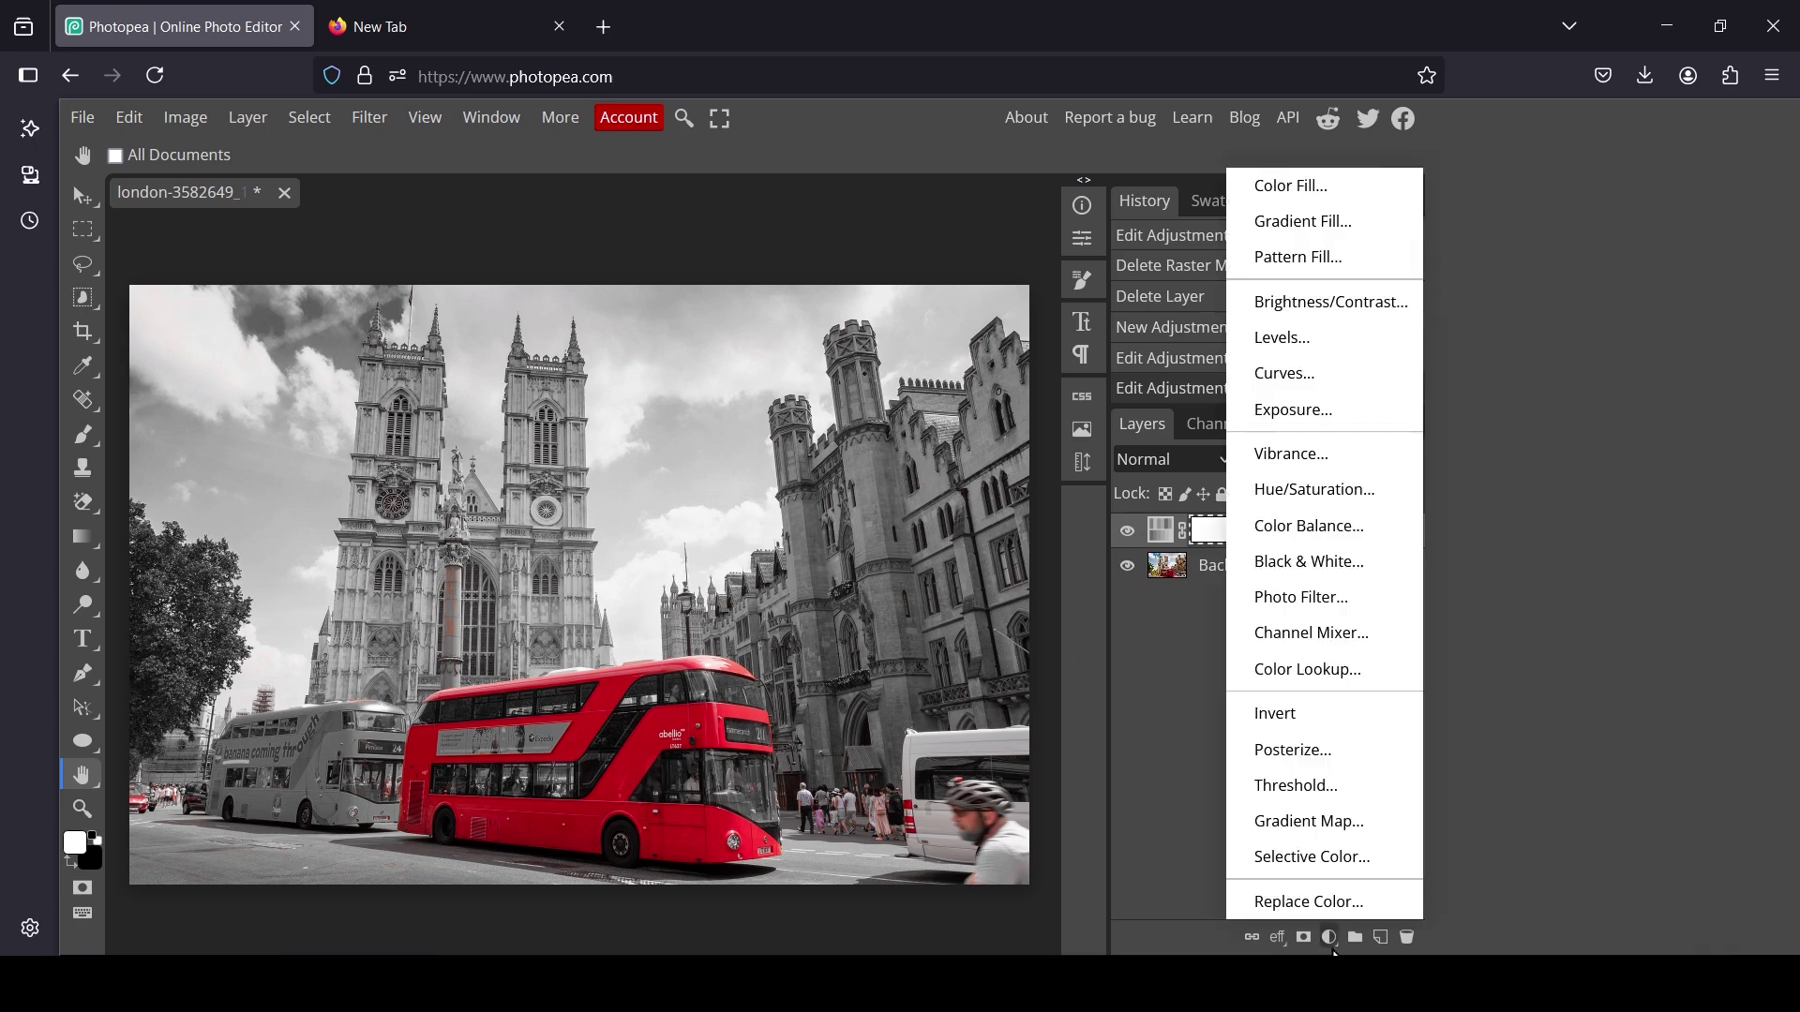
pyautogui.click(1333, 560)
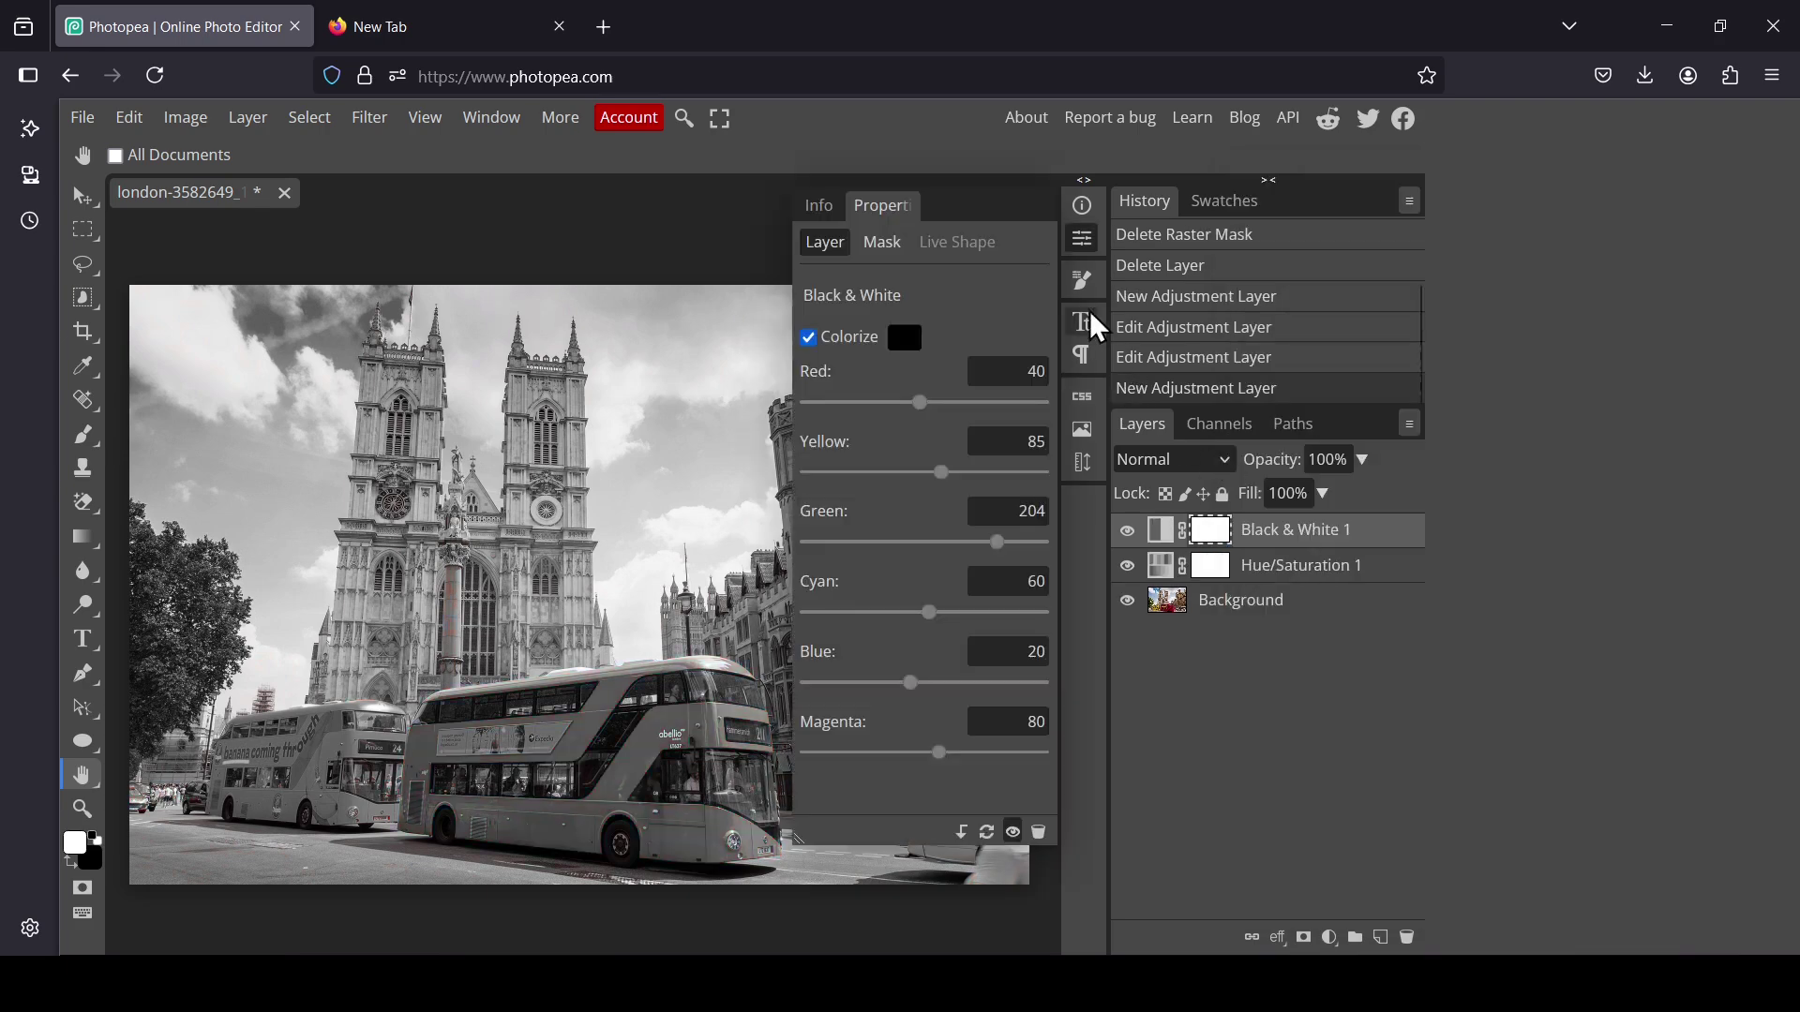
pyautogui.click(1085, 246)
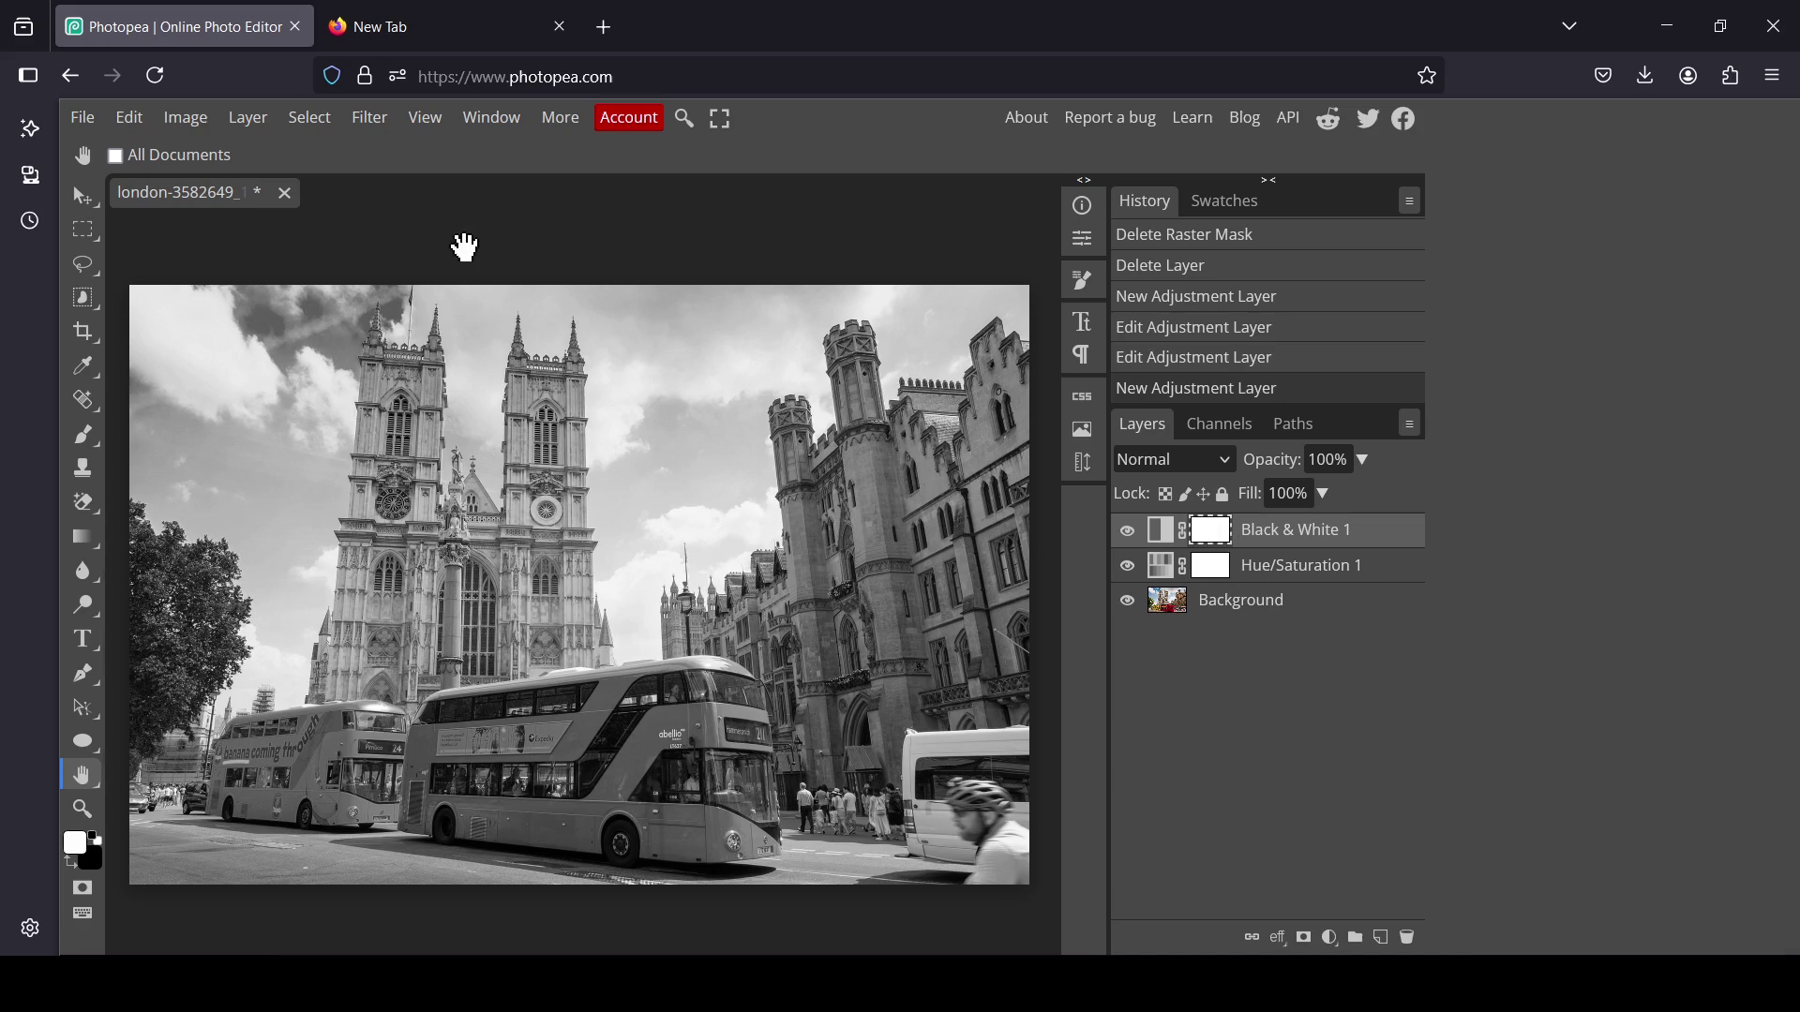
# Invert the Black & White 1 mask to black with Ctrl+I so the bus shows red
pyautogui.click(184, 120)
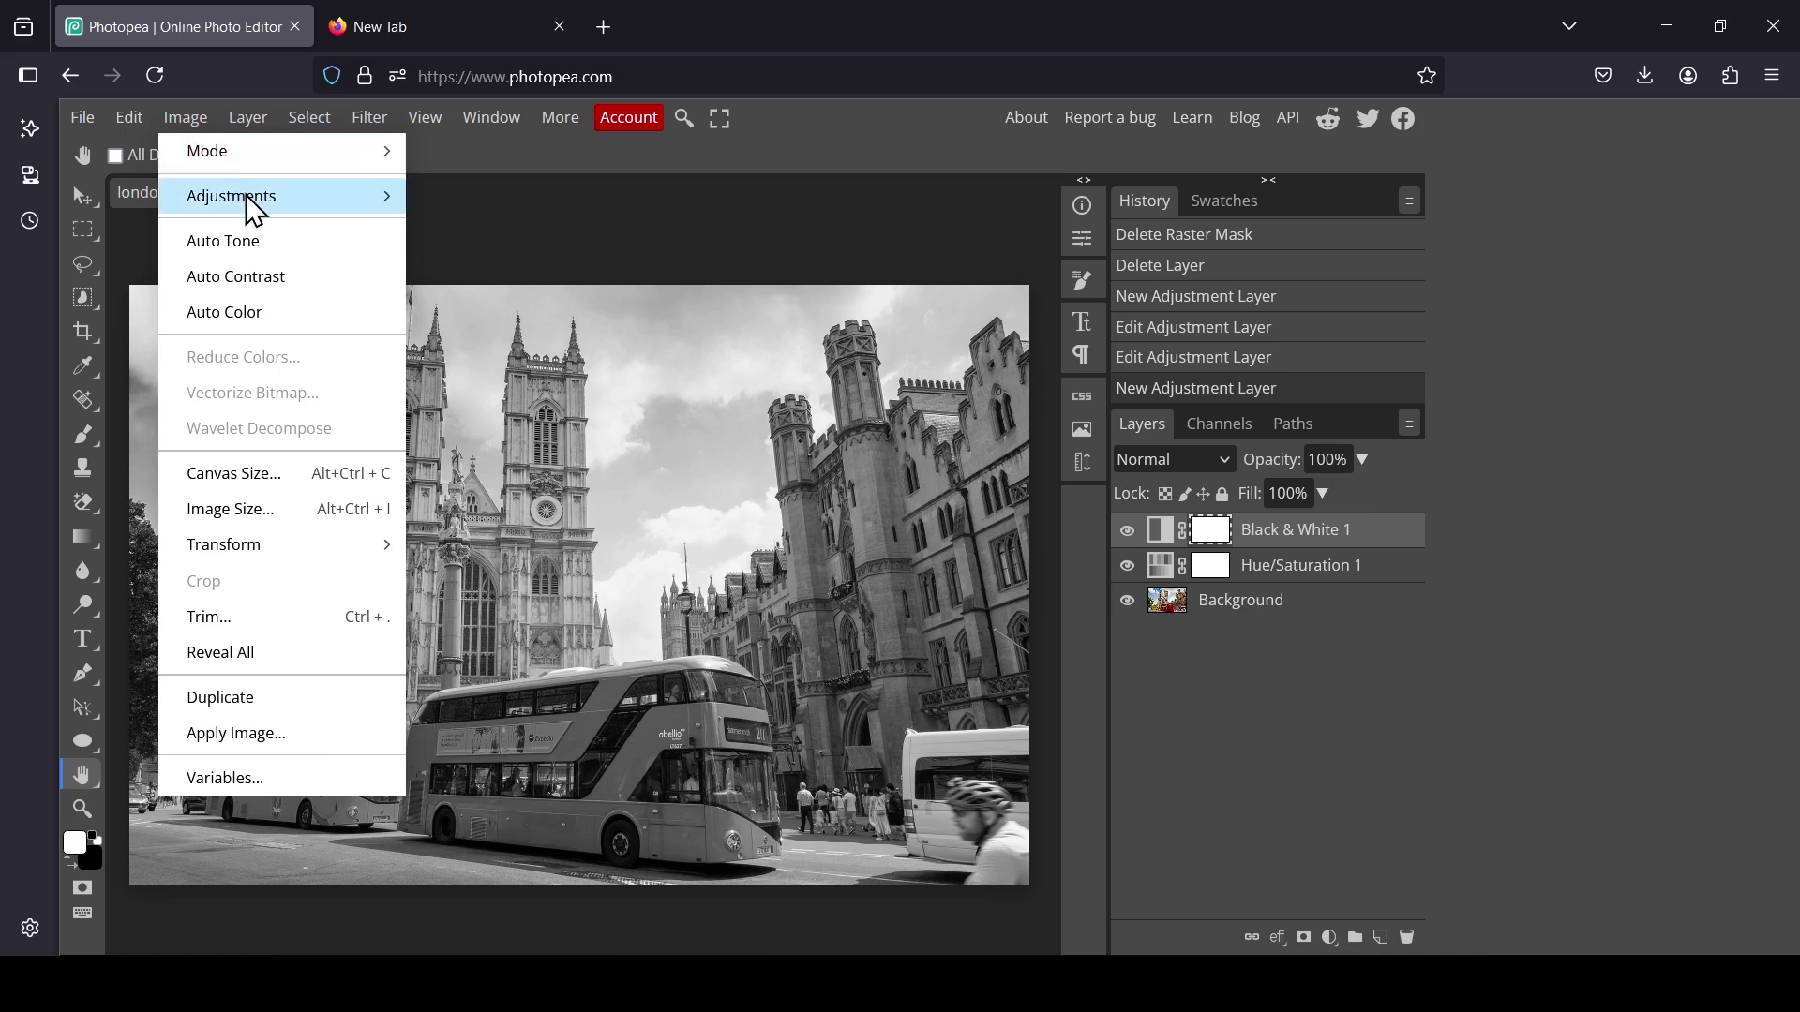
pyautogui.moveTo(380, 187)
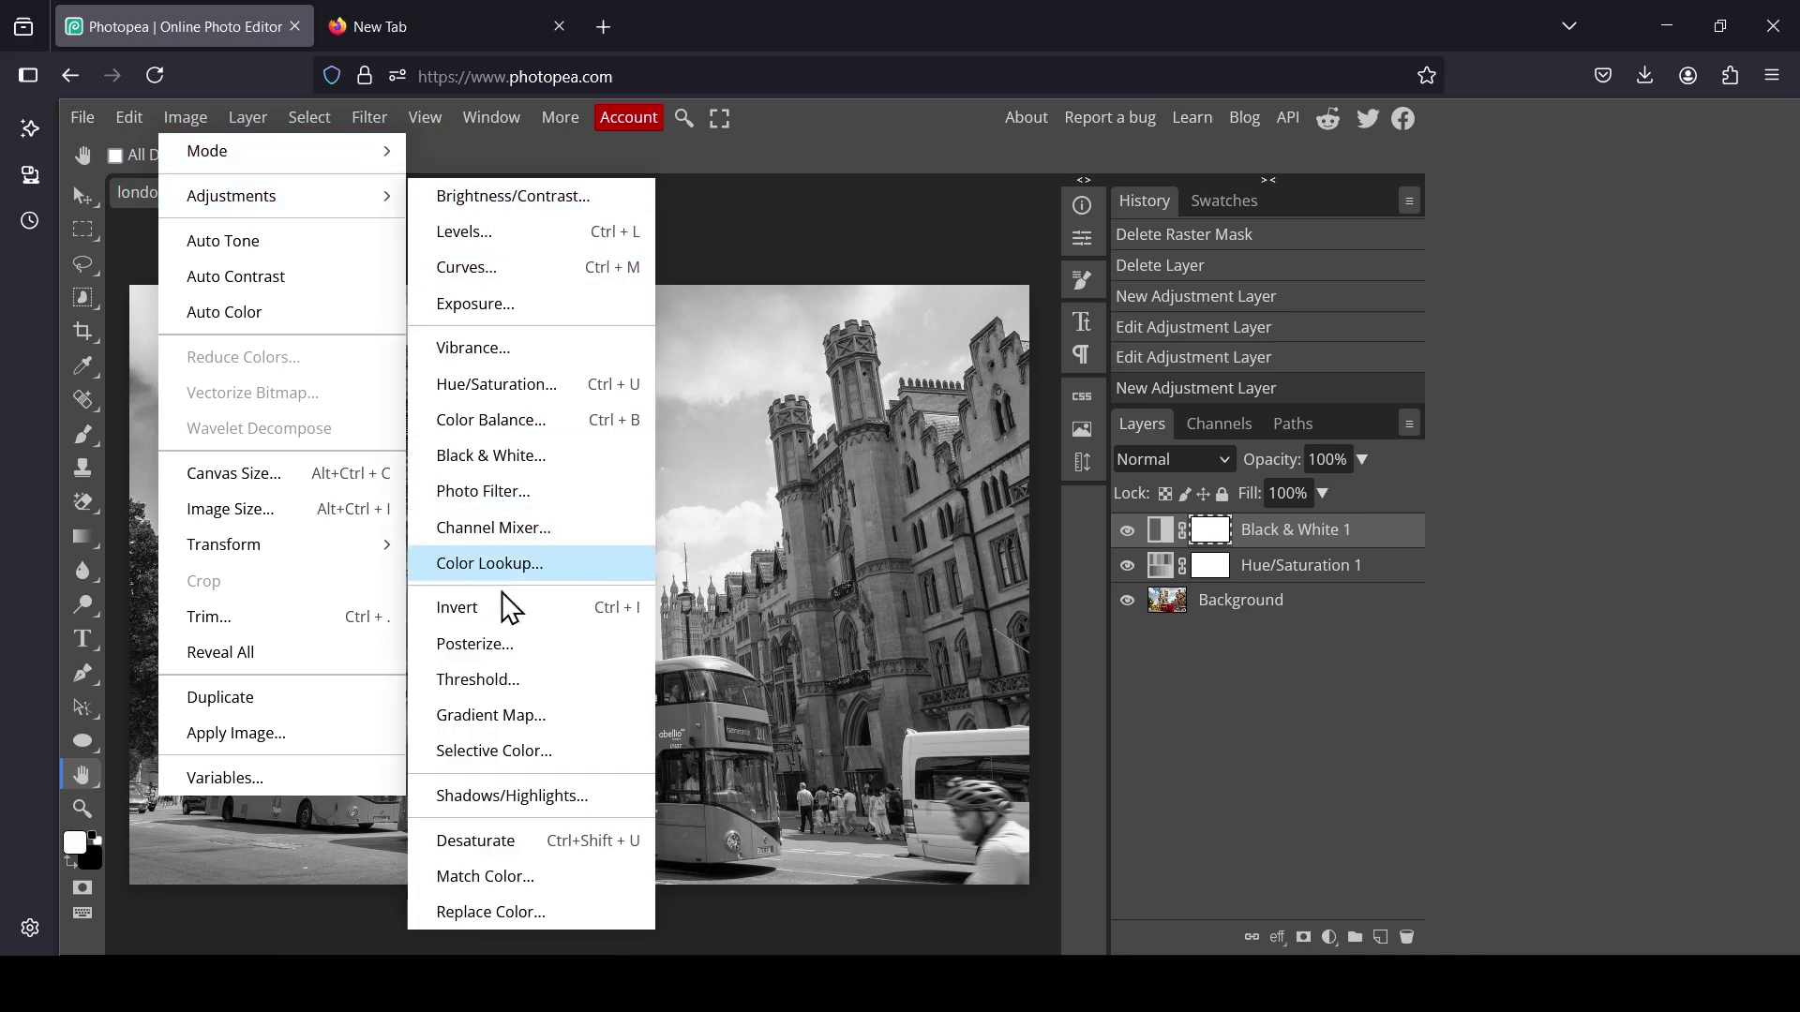
pyautogui.click(1223, 556)
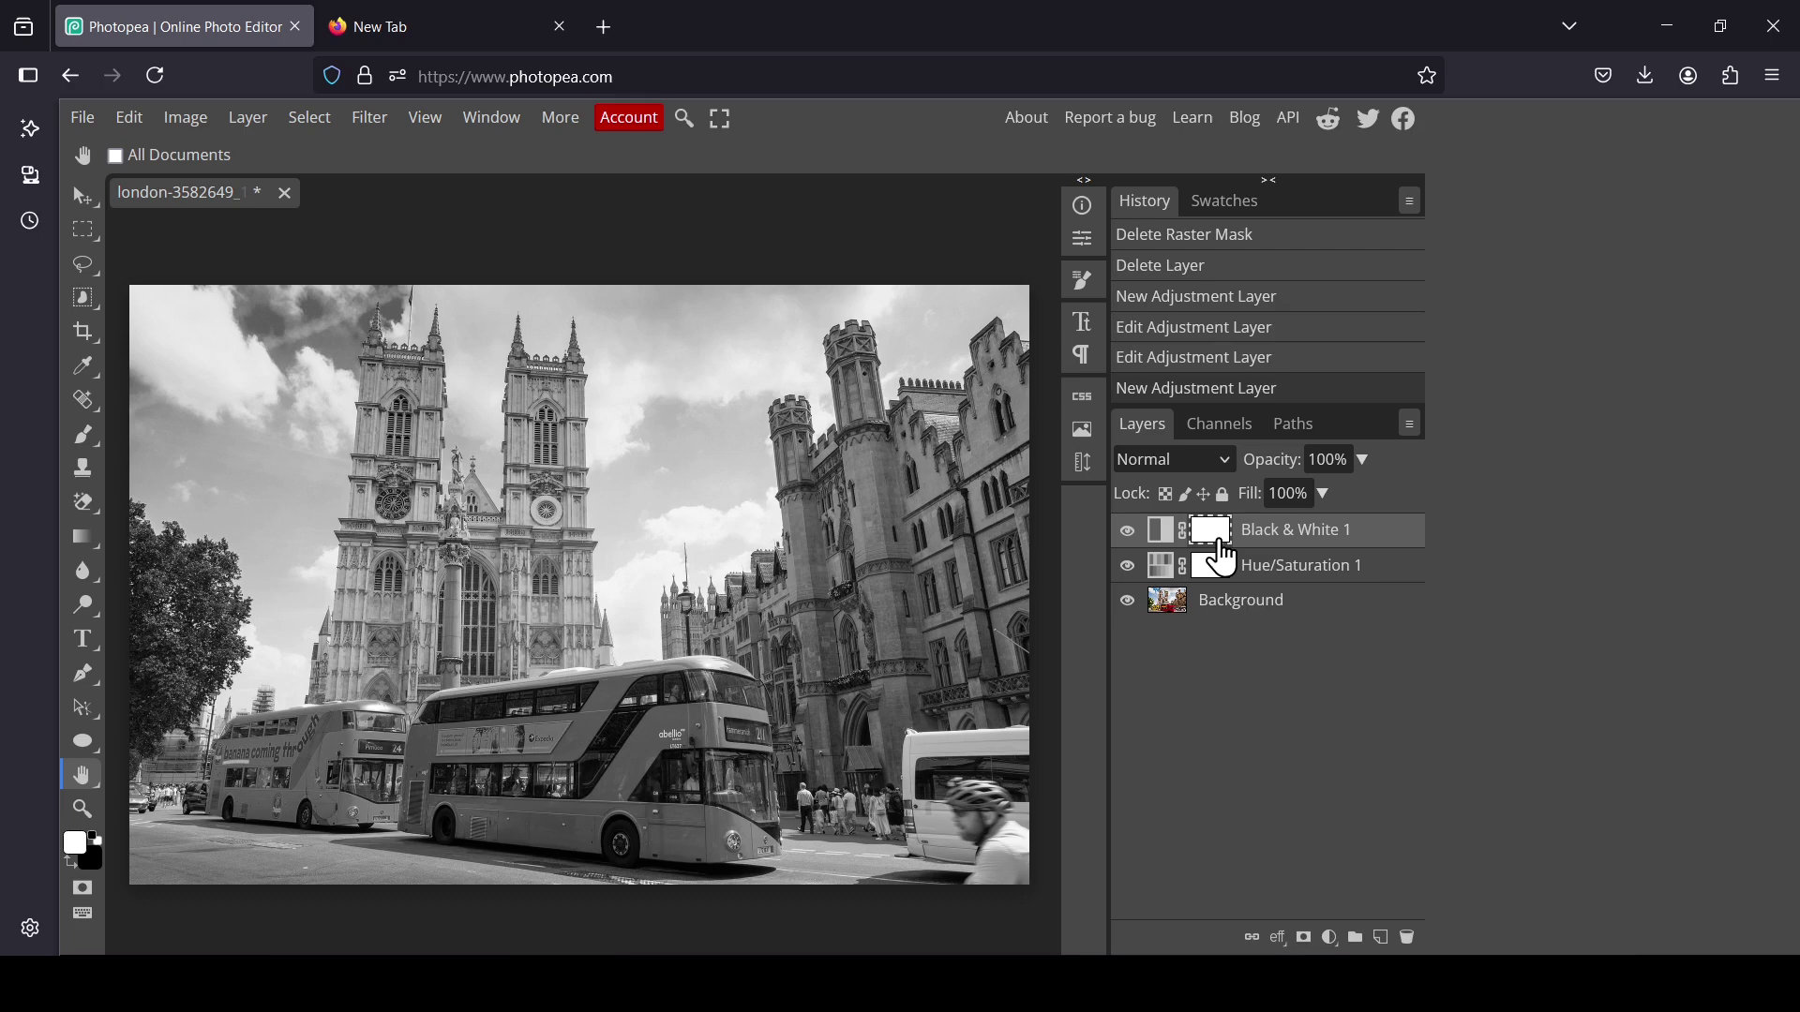
pyautogui.hotkey('ctrl', 'i')
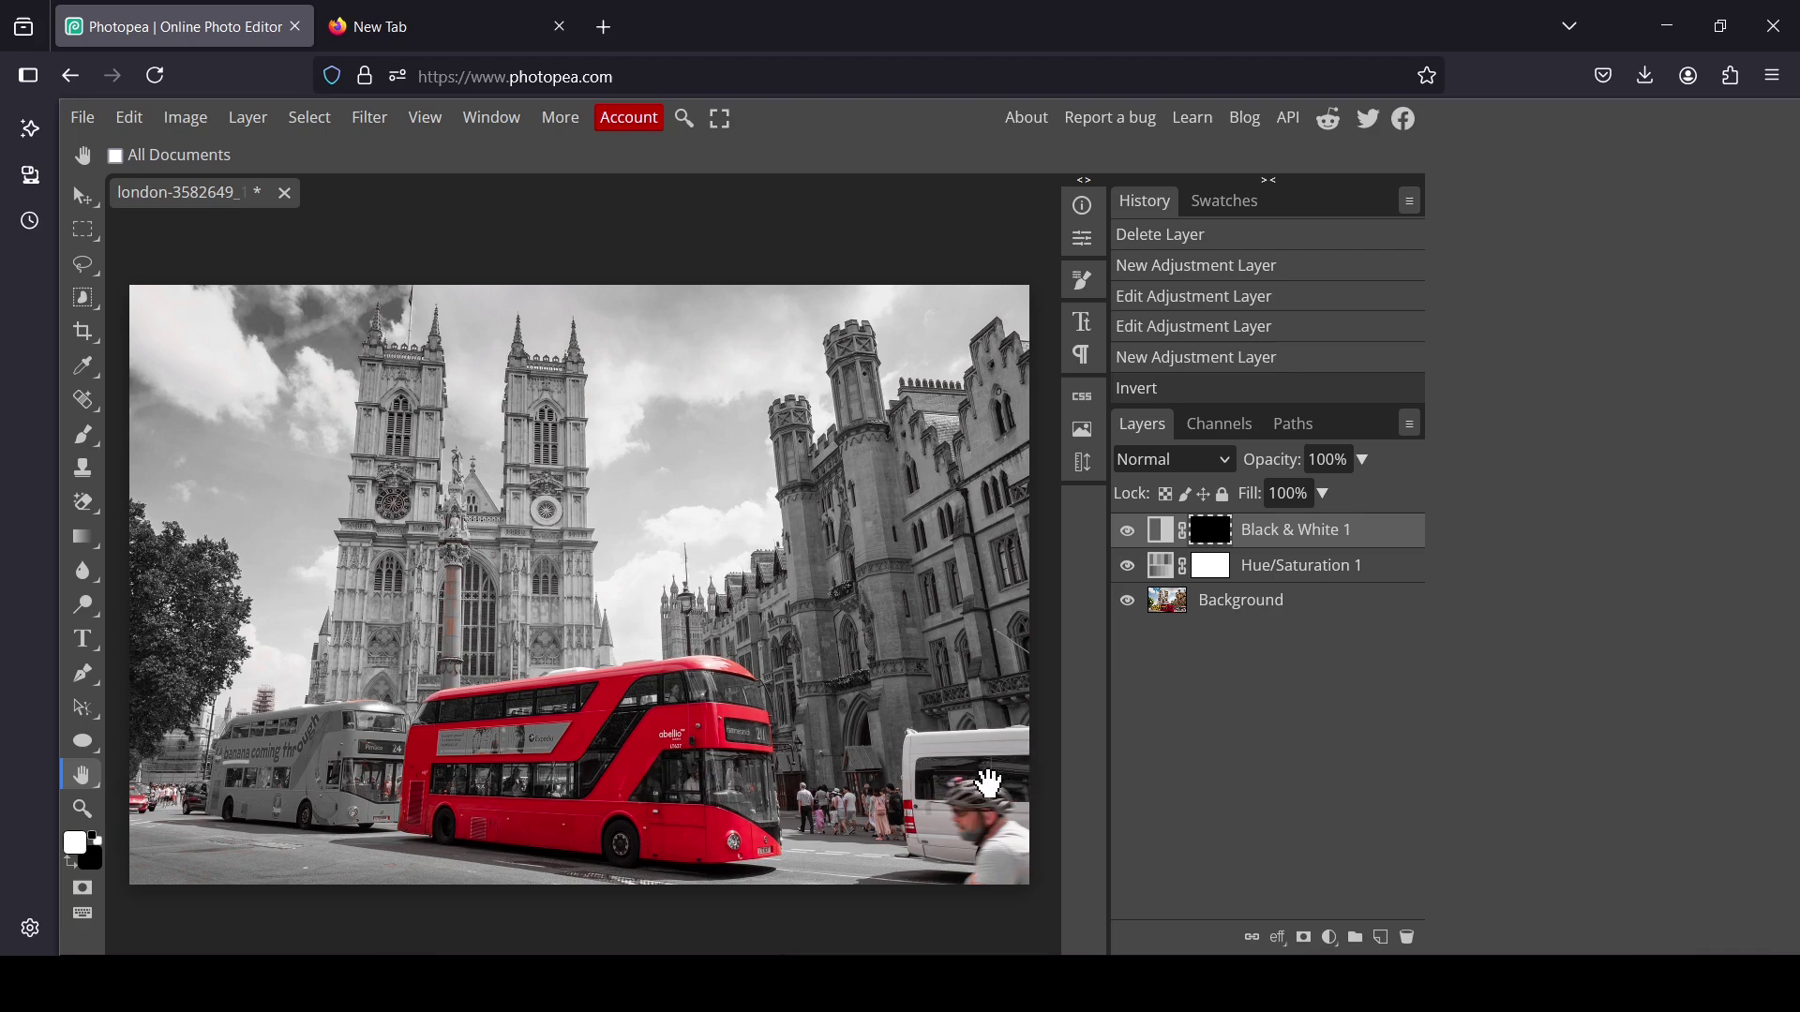
pyautogui.click(83, 437)
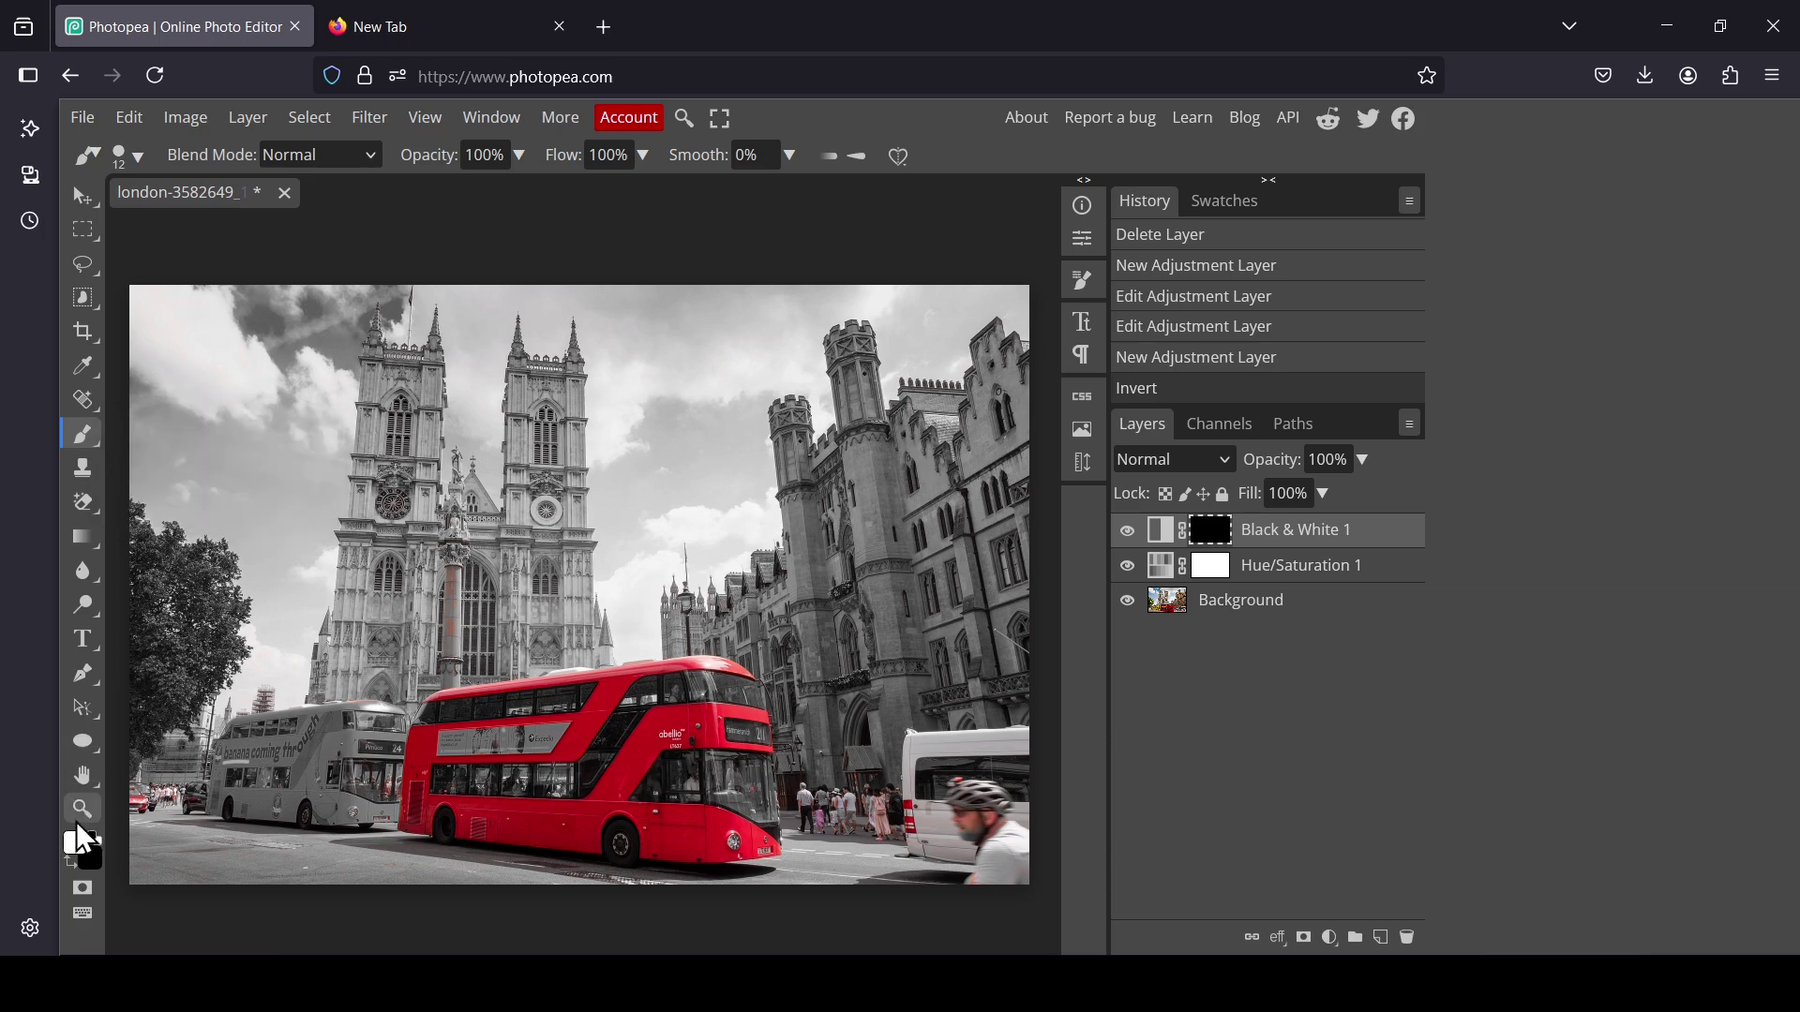
# Set the brush preset to 59 px size at 100% hardness
pyautogui.click(136, 155)
pyautogui.click(270, 221)
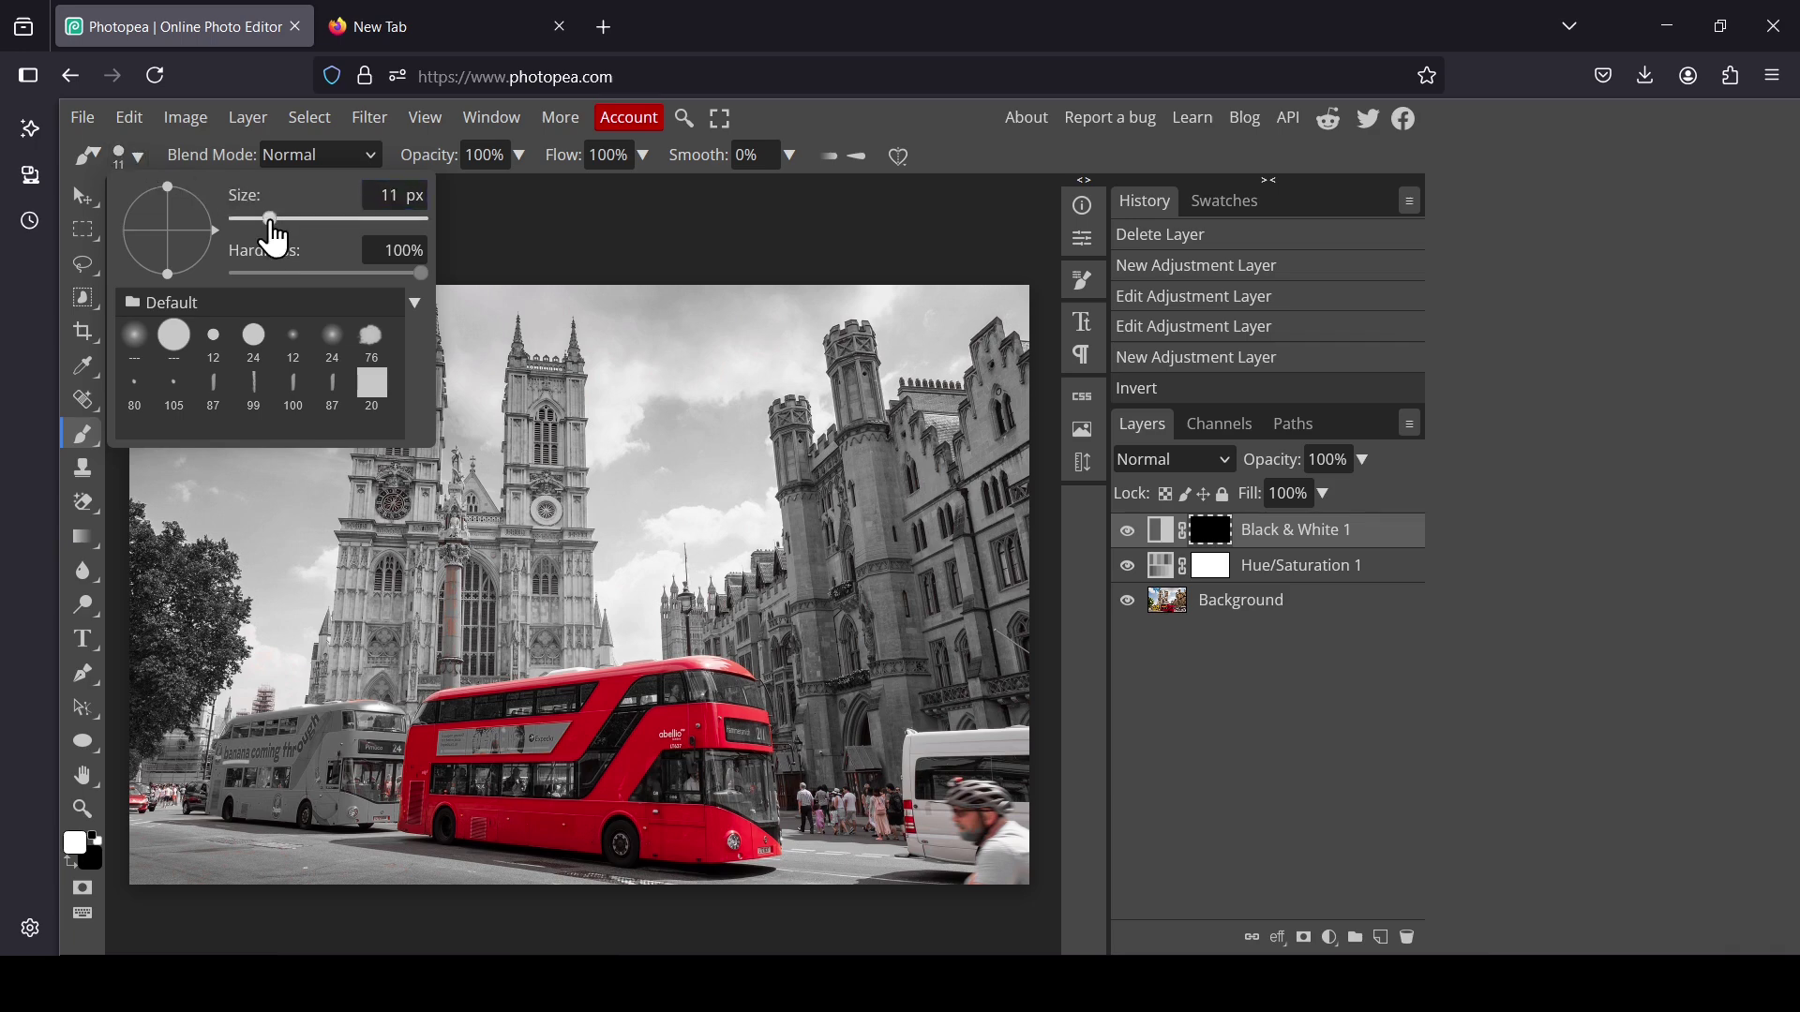
pyautogui.moveTo(271, 227); pyautogui.dragTo(301, 225)
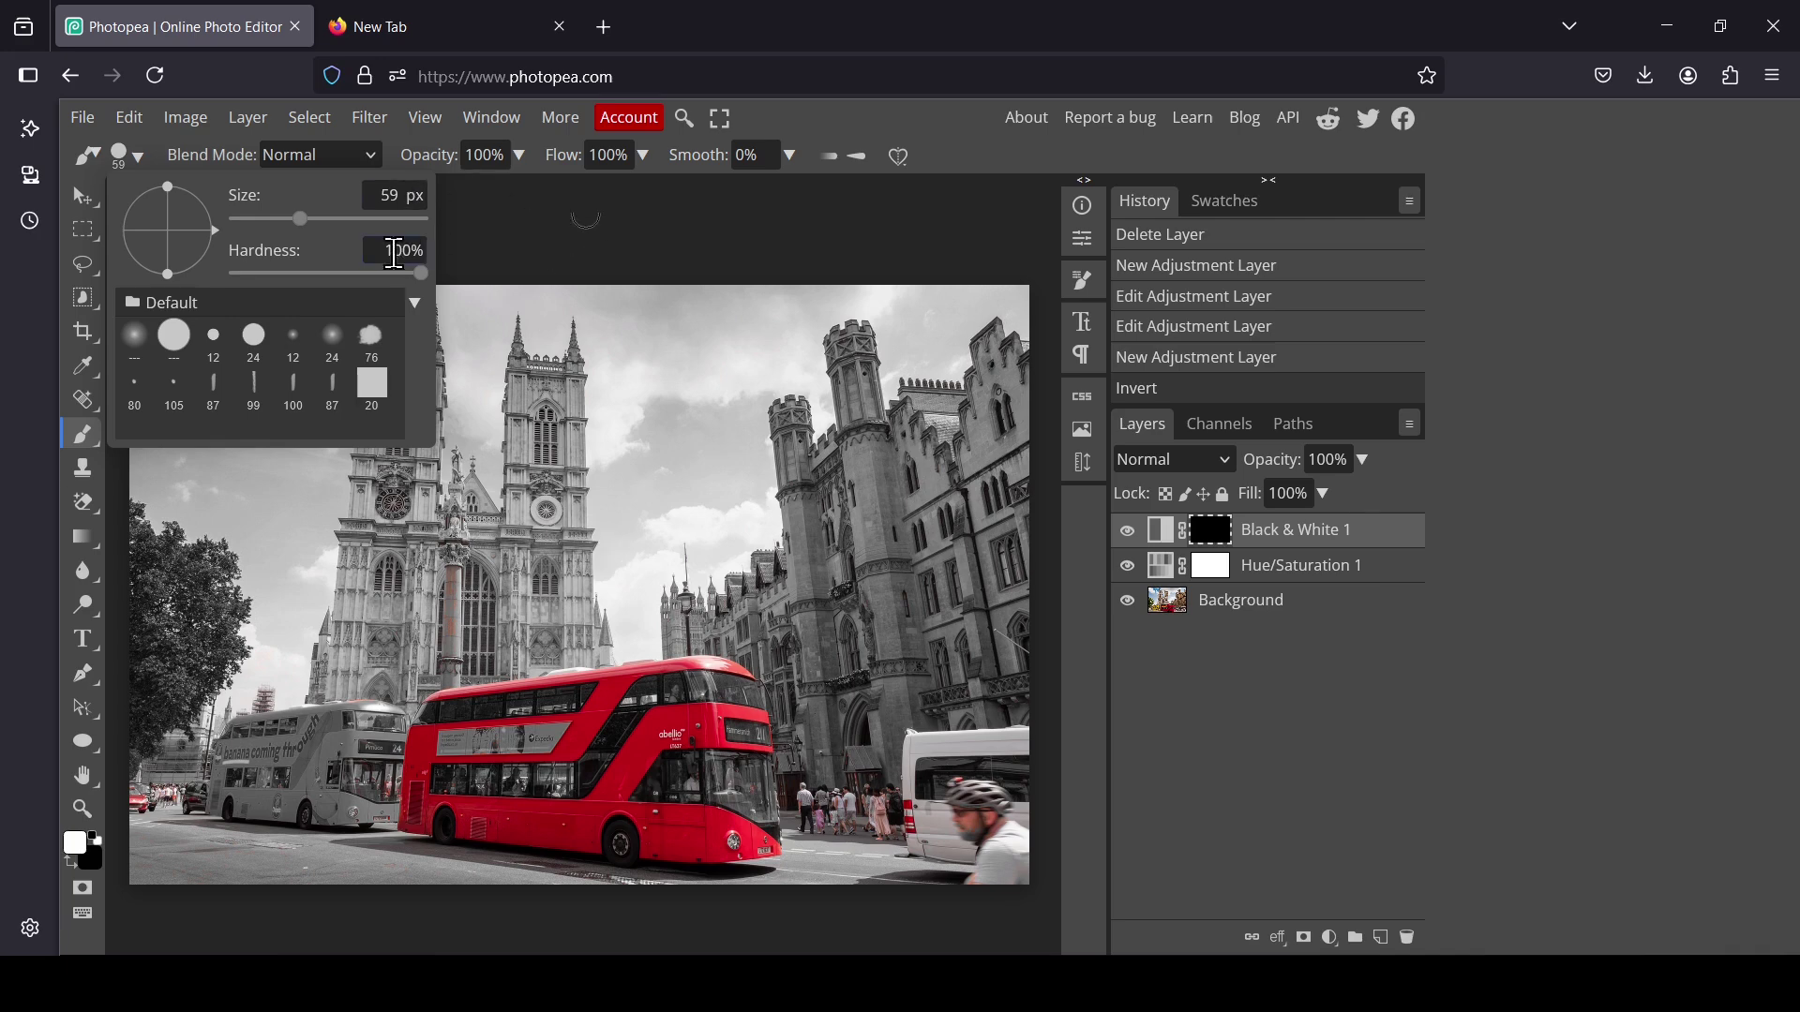
pyautogui.click(593, 220)
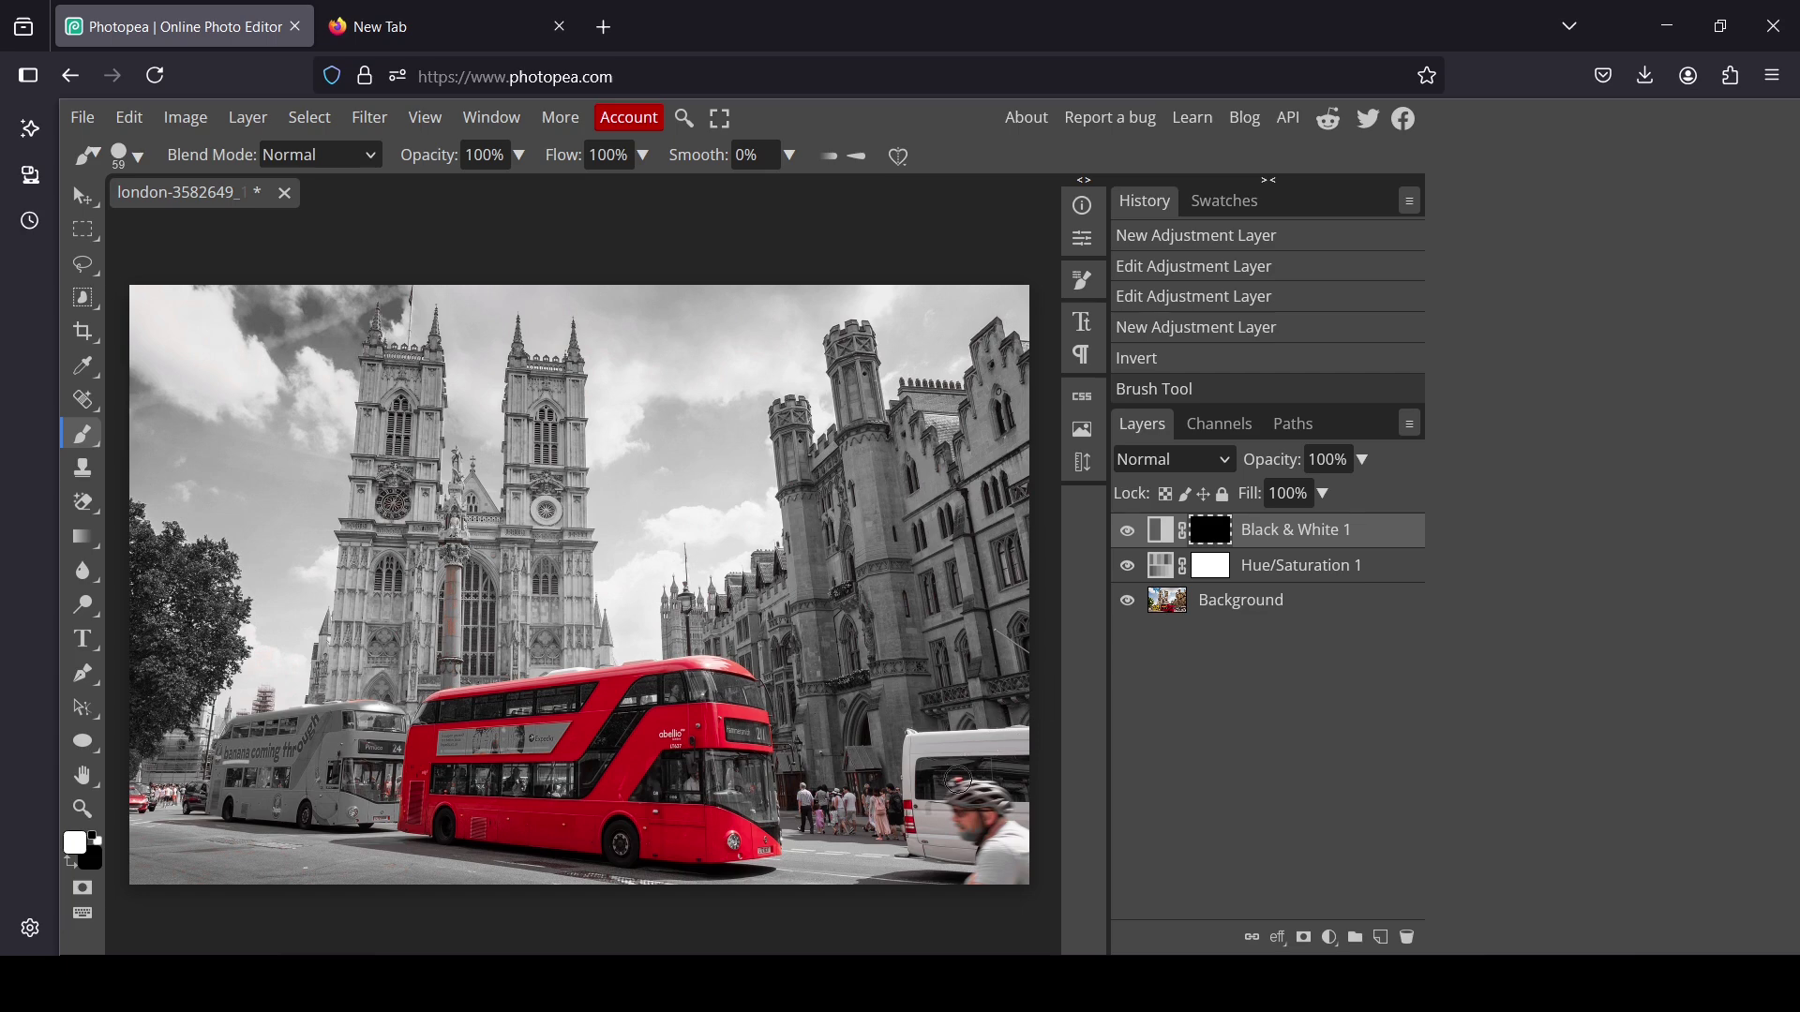
# Paint white on the mask over the cyclist and background at 108 px, then set 19 px
pyautogui.moveTo(947, 777); pyautogui.dragTo(1012, 815)
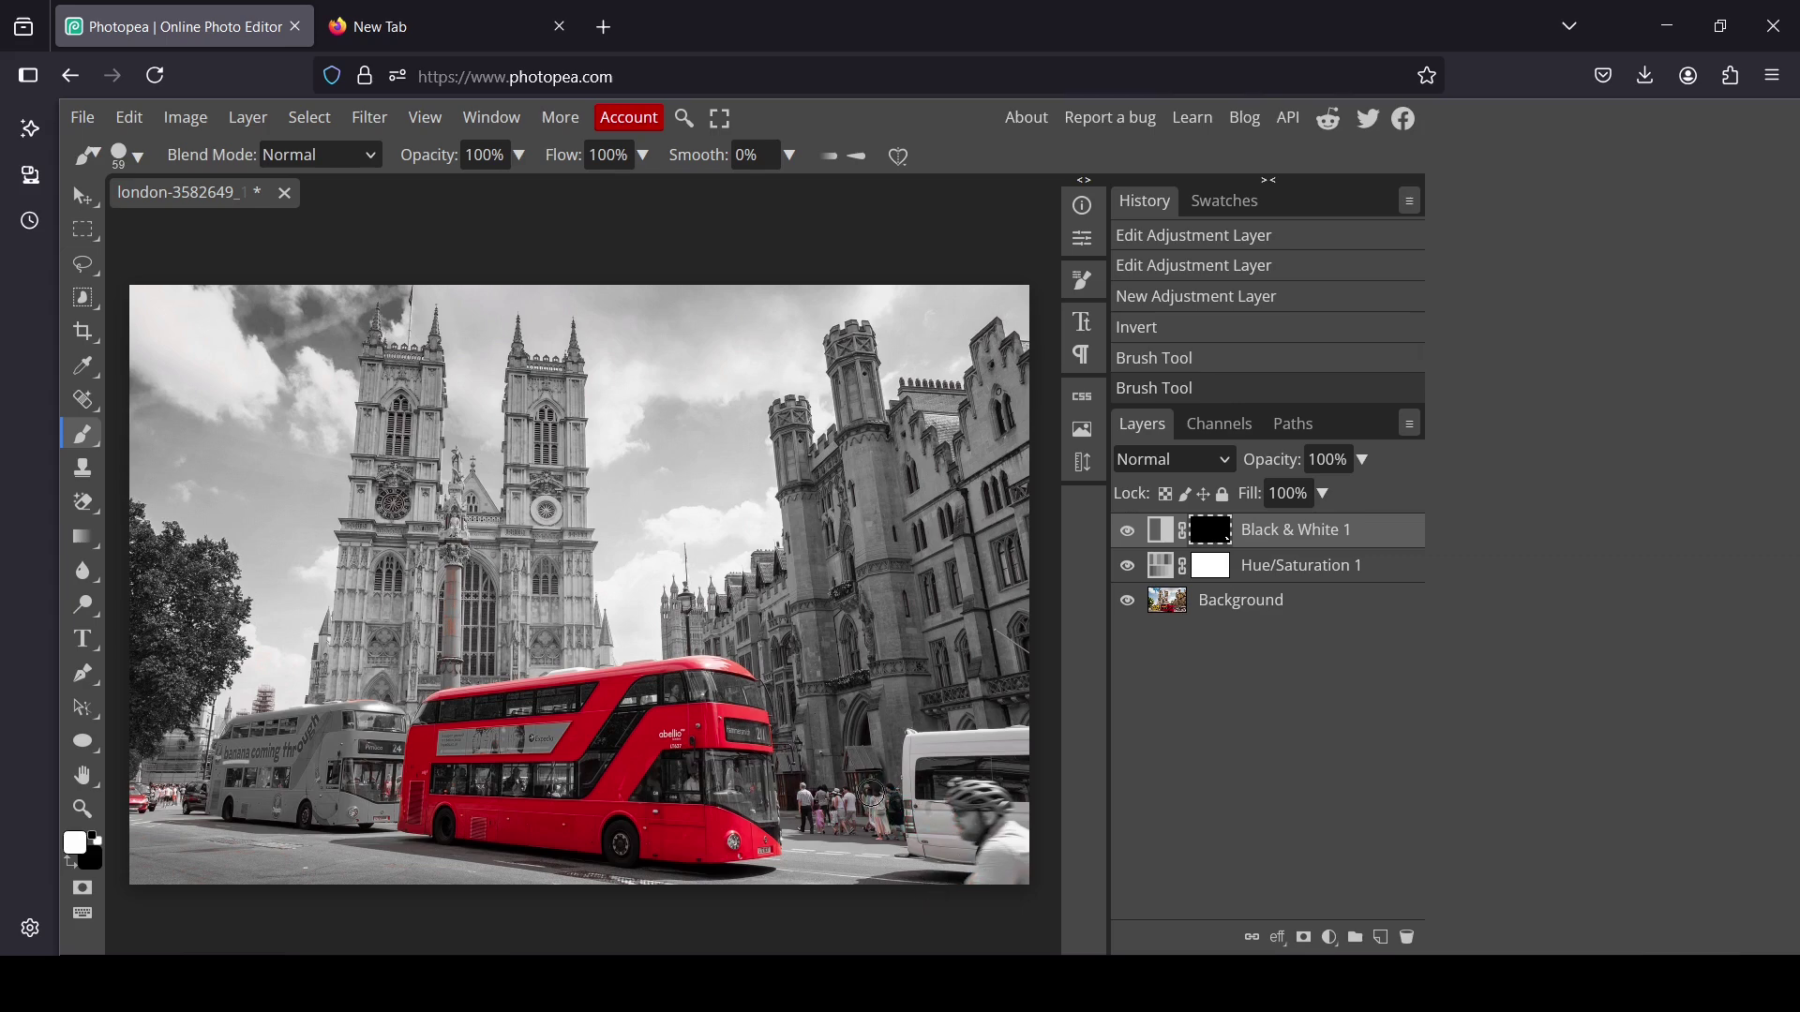
pyautogui.click(826, 817)
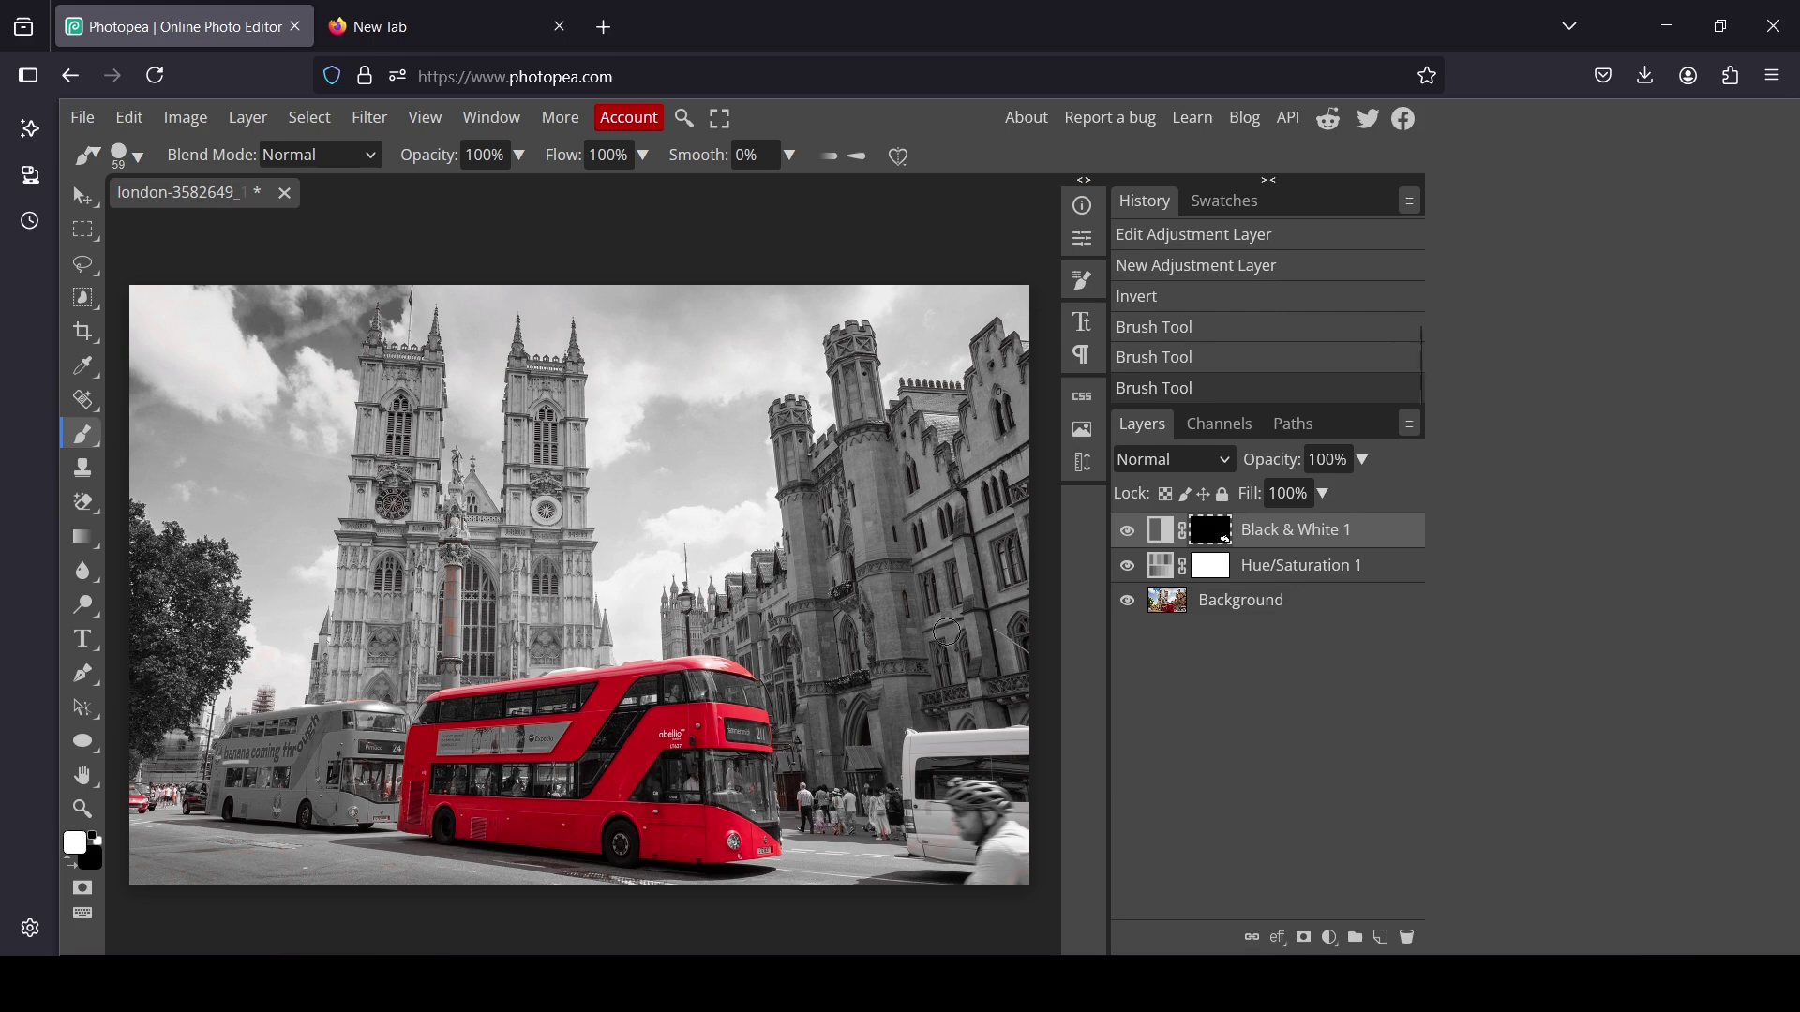
pyautogui.click(140, 152)
pyautogui.moveTo(300, 220); pyautogui.dragTo(333, 220)
pyautogui.moveTo(453, 591); pyautogui.dragTo(436, 656)
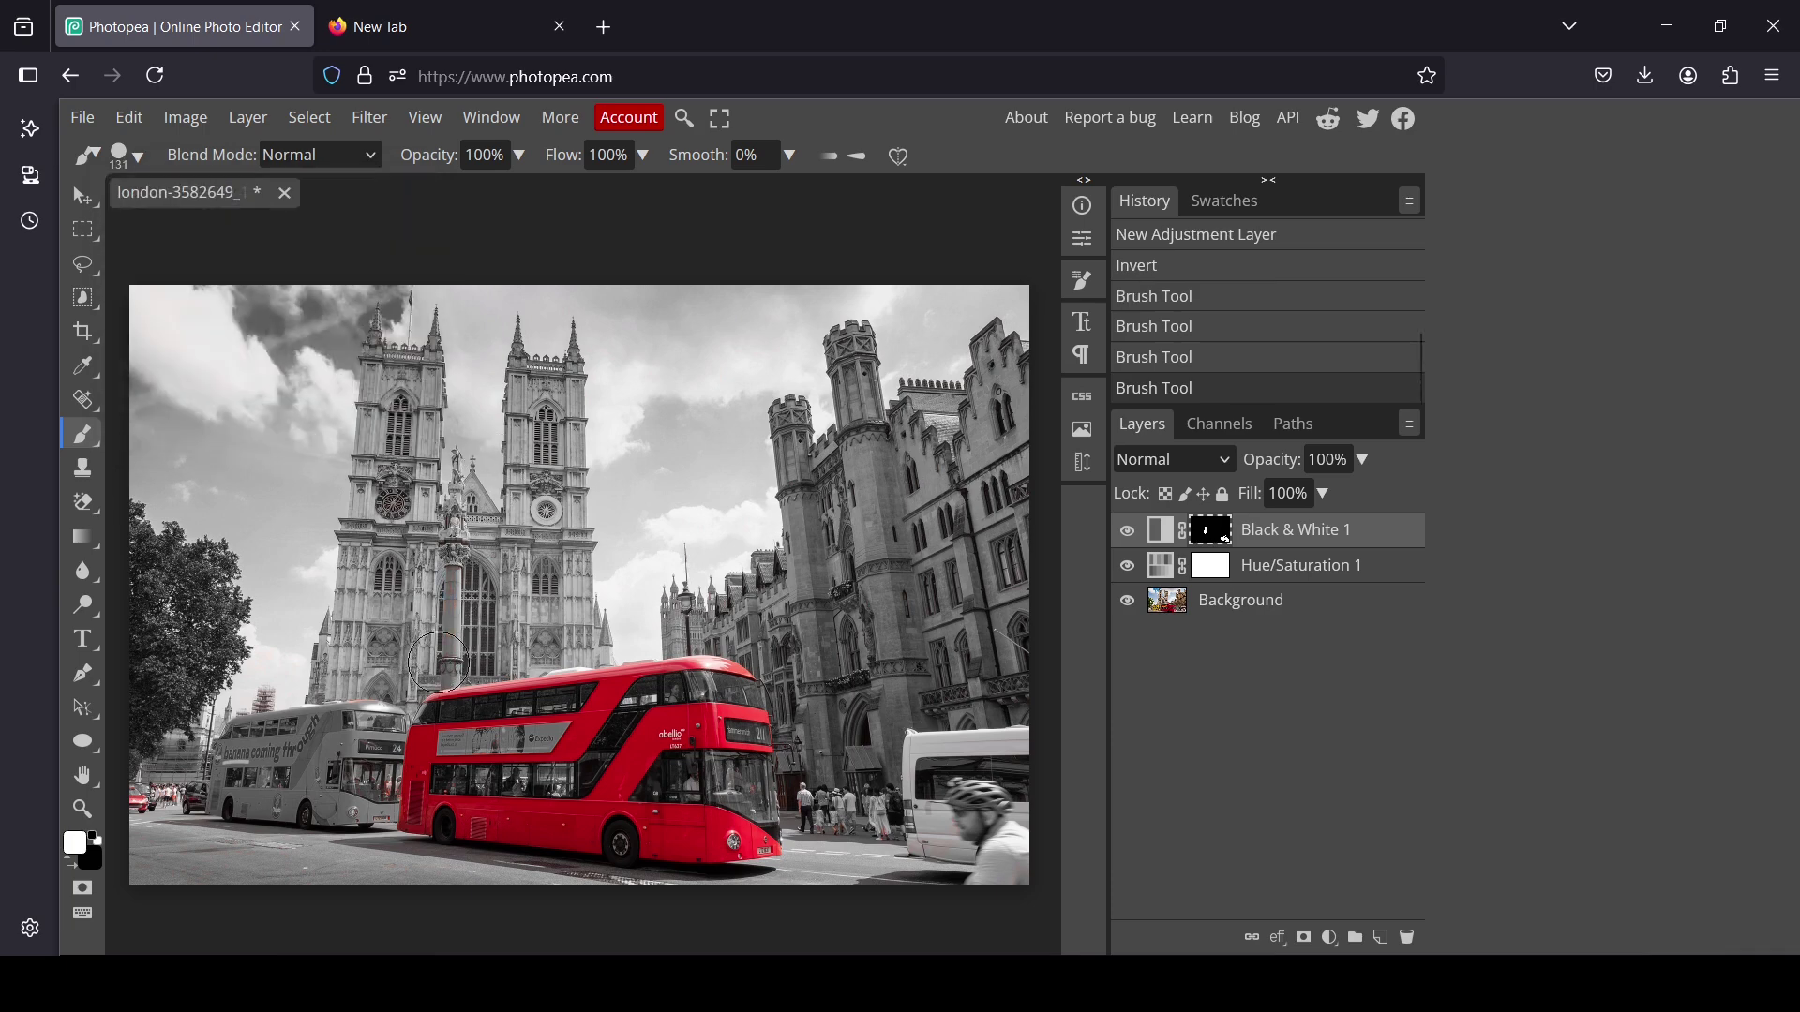
pyautogui.moveTo(351, 708); pyautogui.dragTo(328, 609)
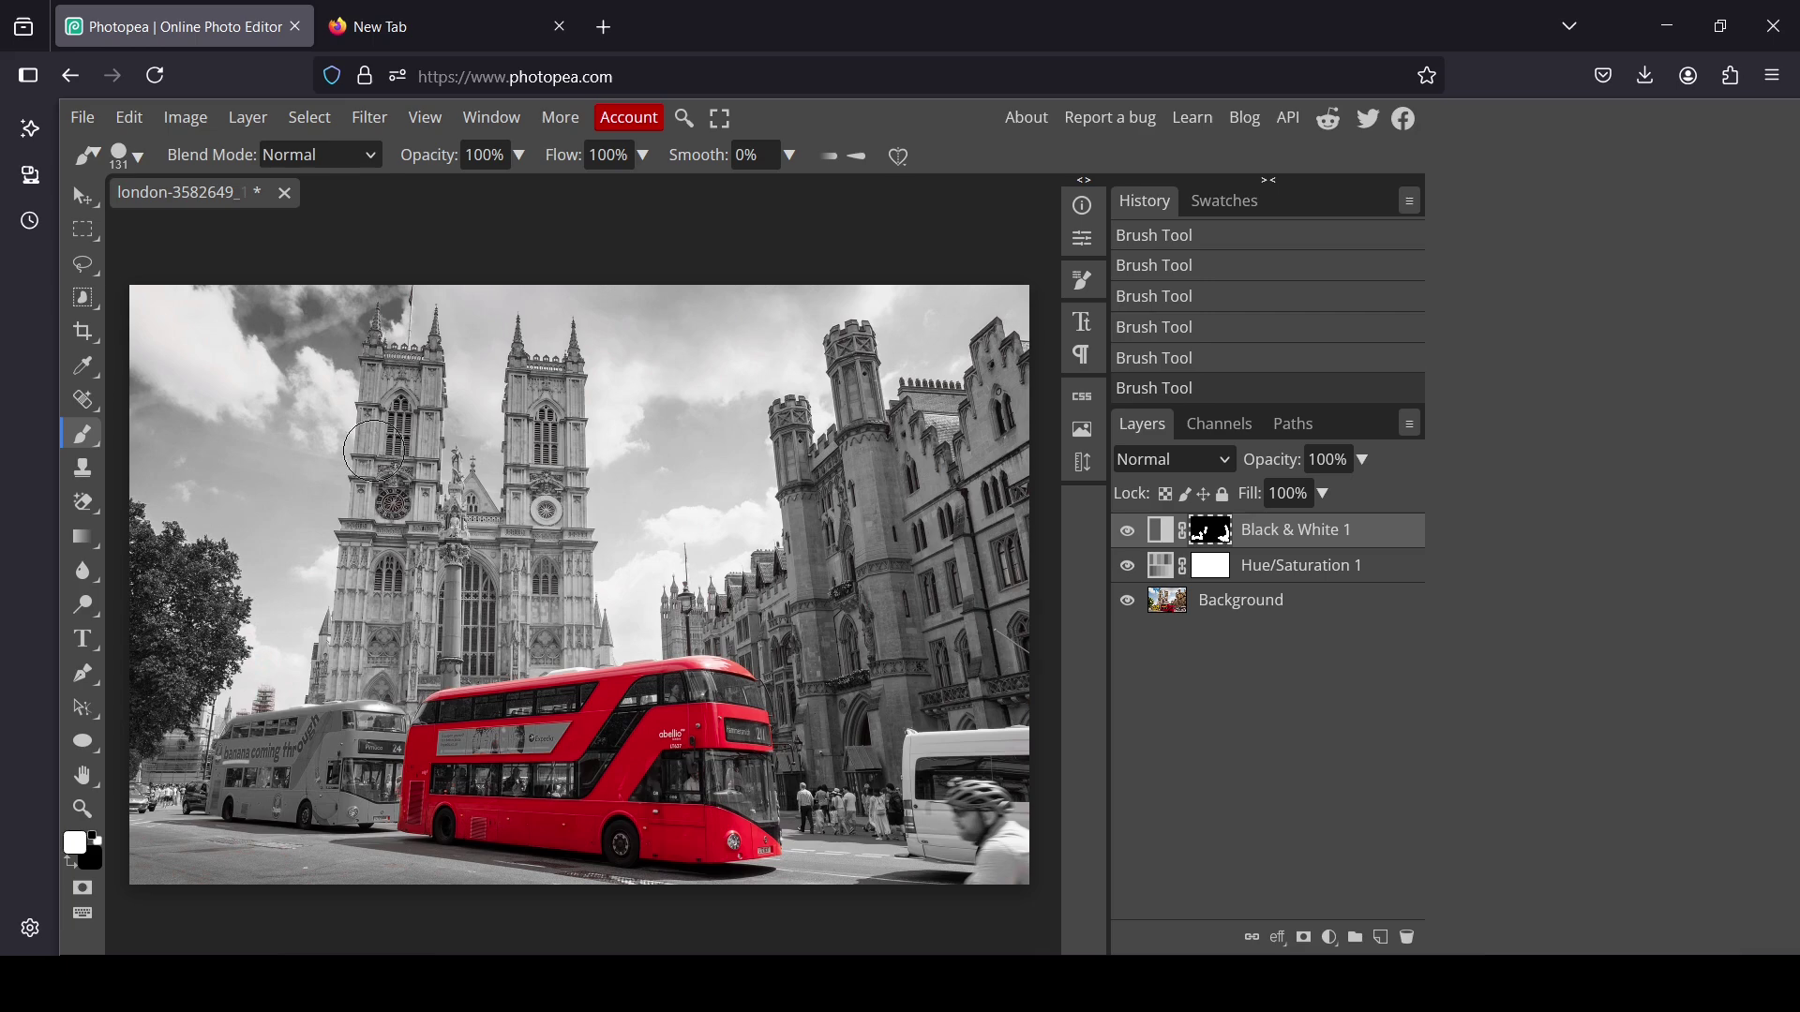
pyautogui.click(122, 155)
pyautogui.moveTo(334, 219); pyautogui.dragTo(272, 219)
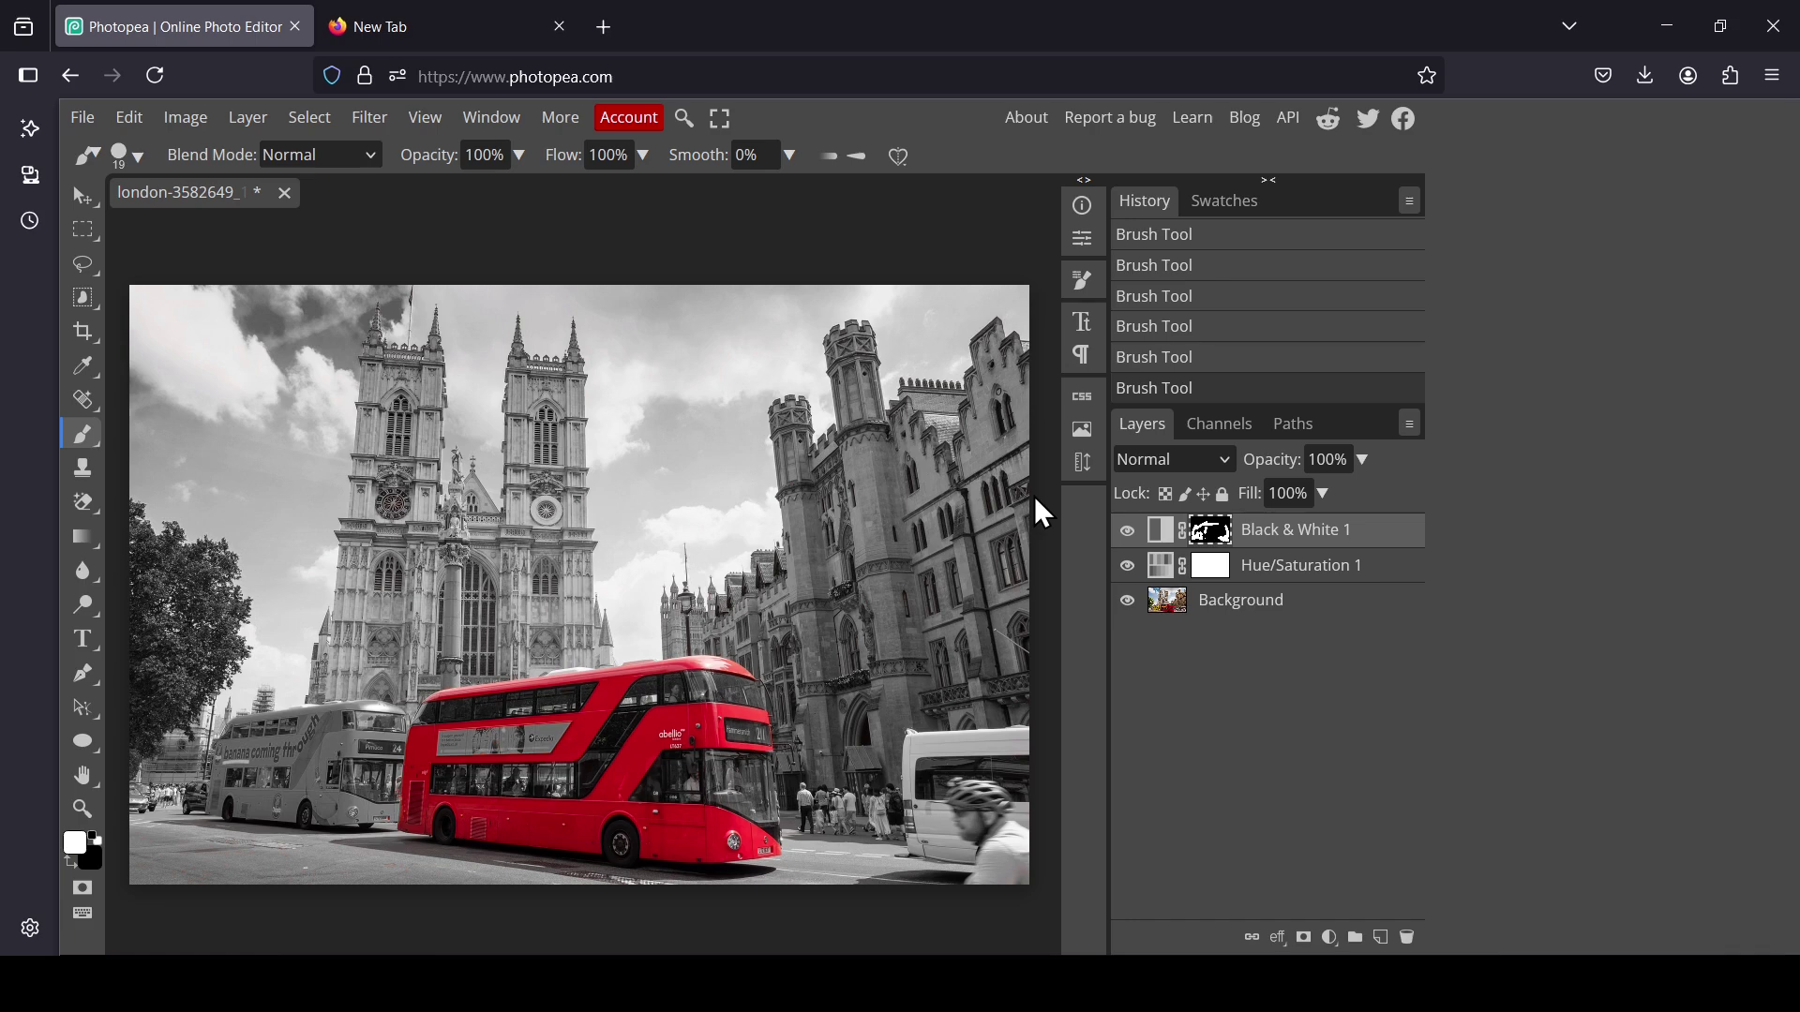
# Stamp visible layers into a merged top layer, hide Black & White 1 and Hue/Saturation, and compare
pyautogui.hotkey('ctrl', 'shift', 'alt', 'e')
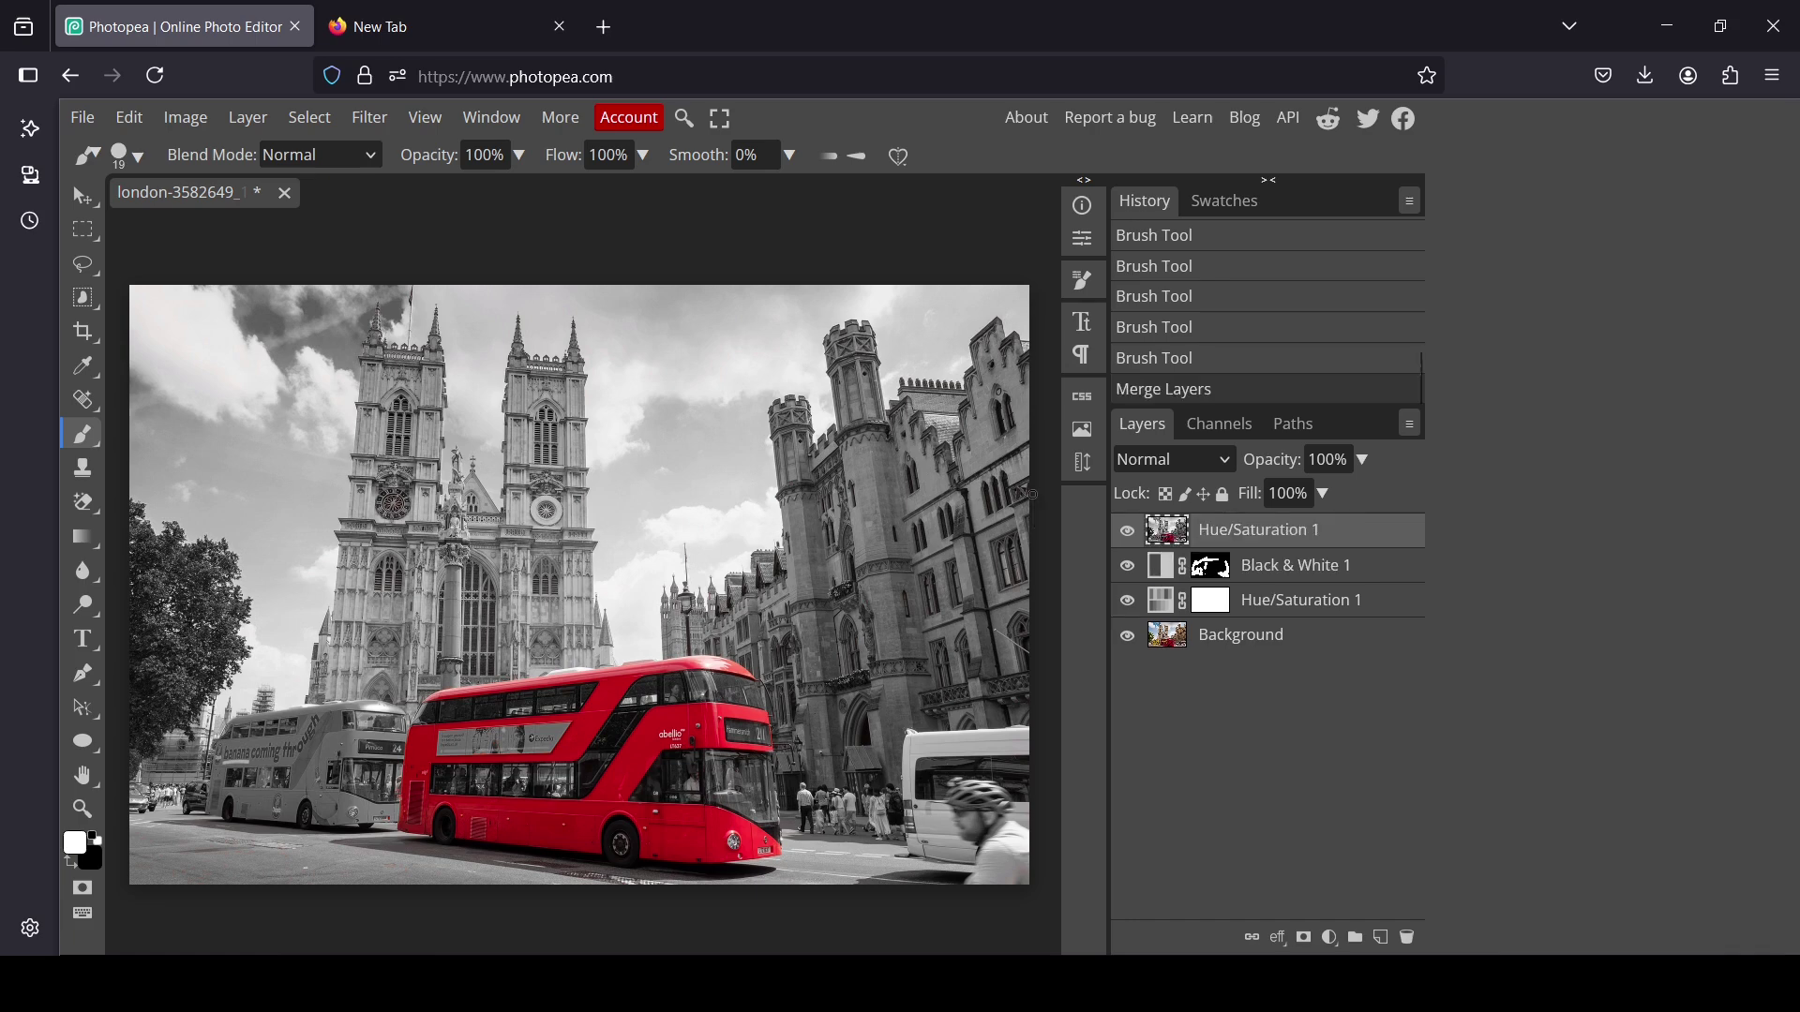
pyautogui.click(1128, 566)
pyautogui.click(1127, 601)
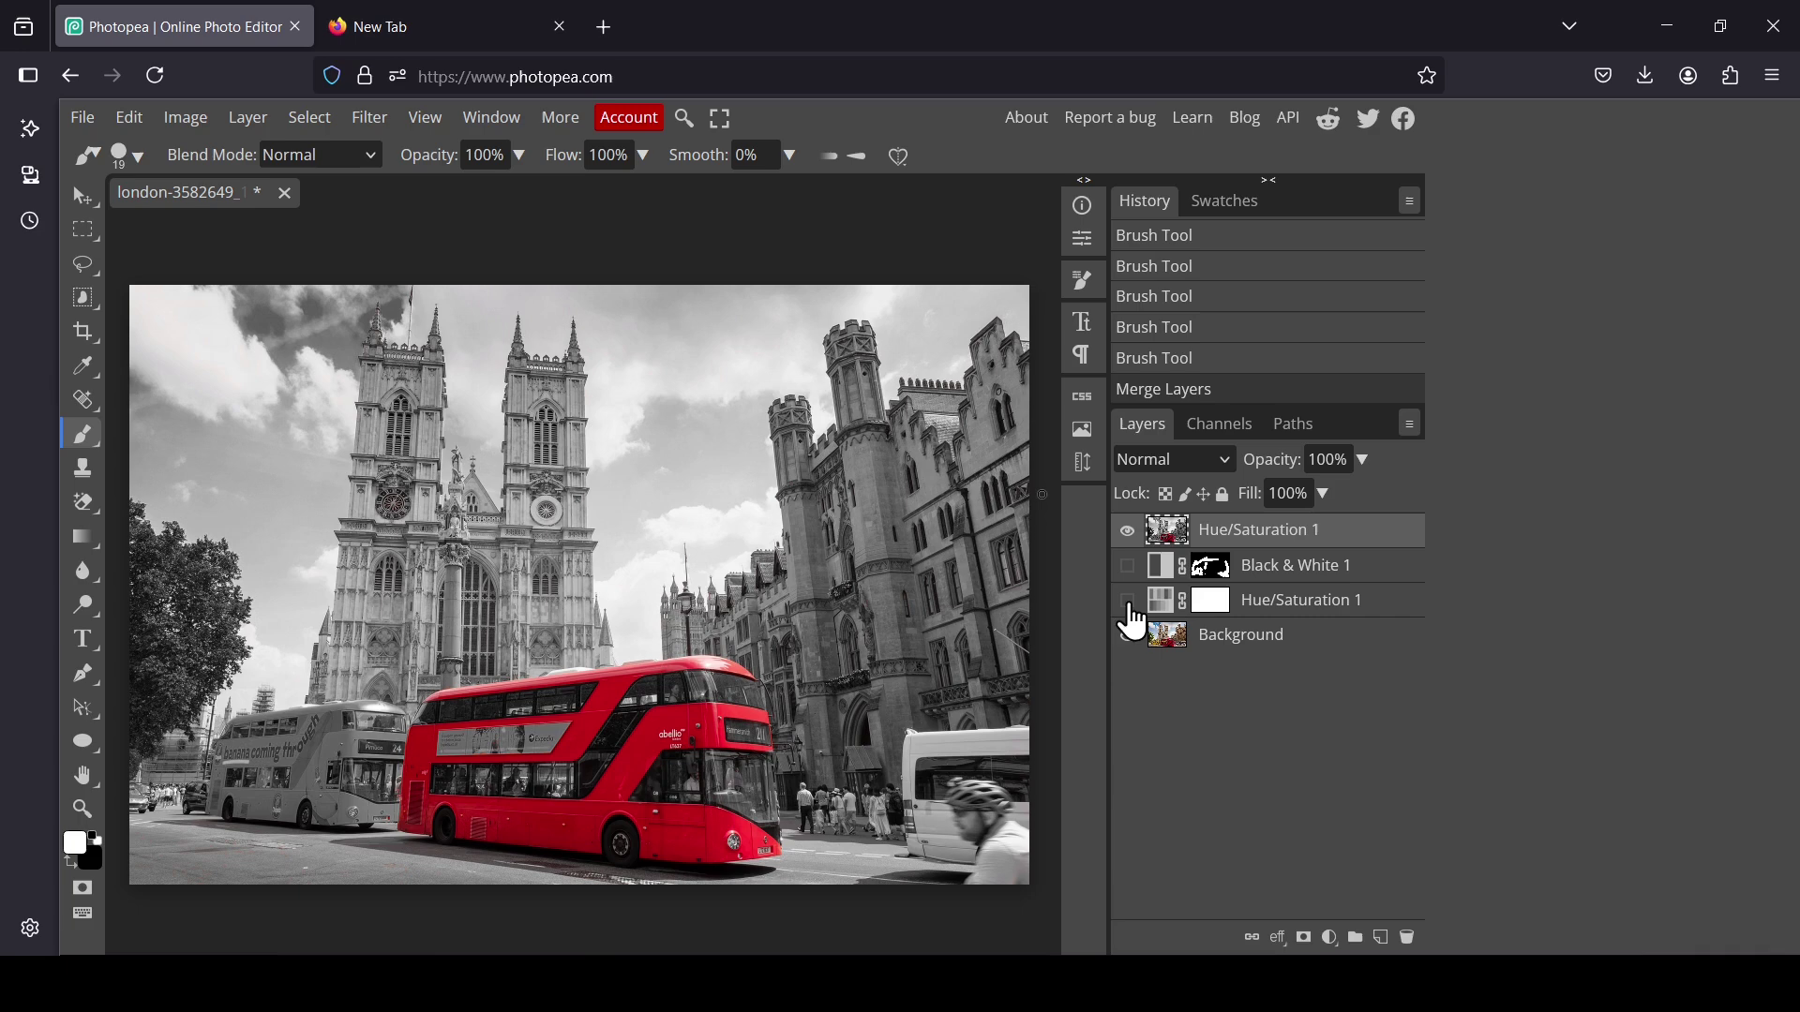
pyautogui.click(1130, 533)
pyautogui.click(1129, 532)
pyautogui.click(1129, 533)
pyautogui.click(1129, 533)
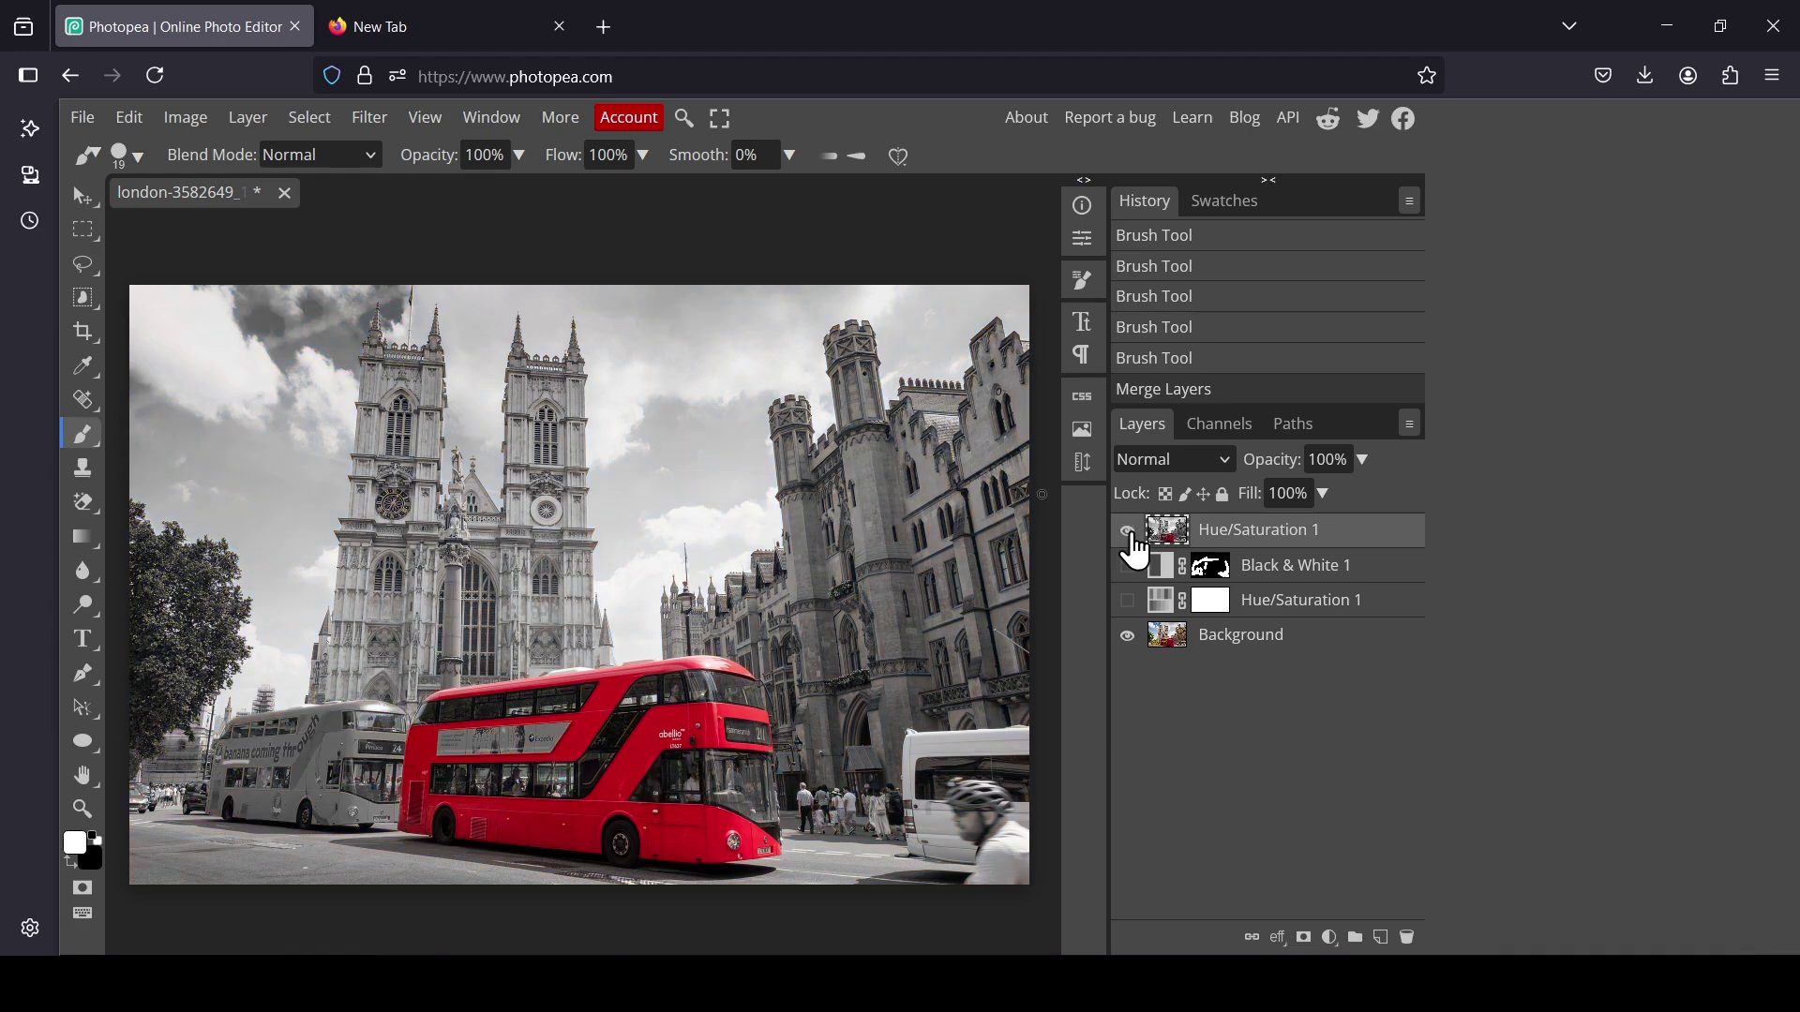